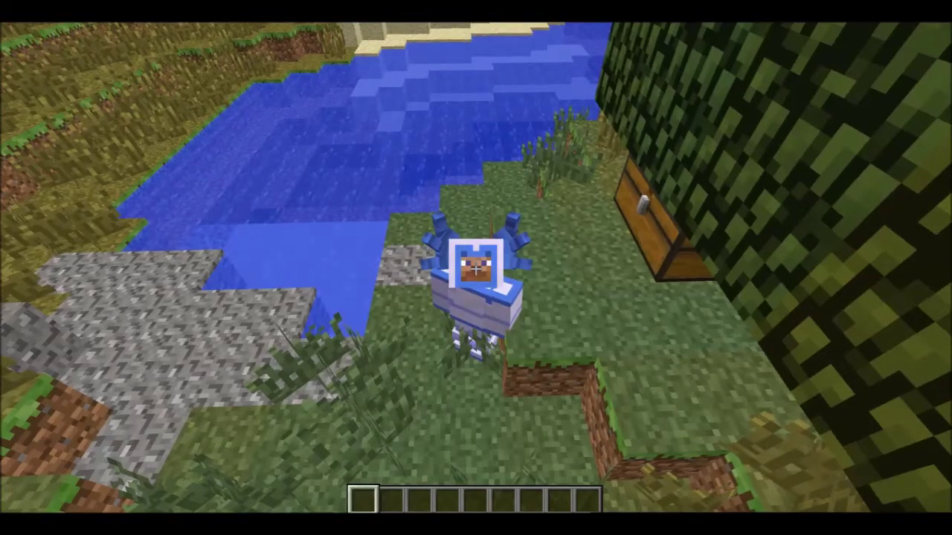
Step: Circle the blue-costumed character by the river, then walk to the chest in first-person view
key(s)
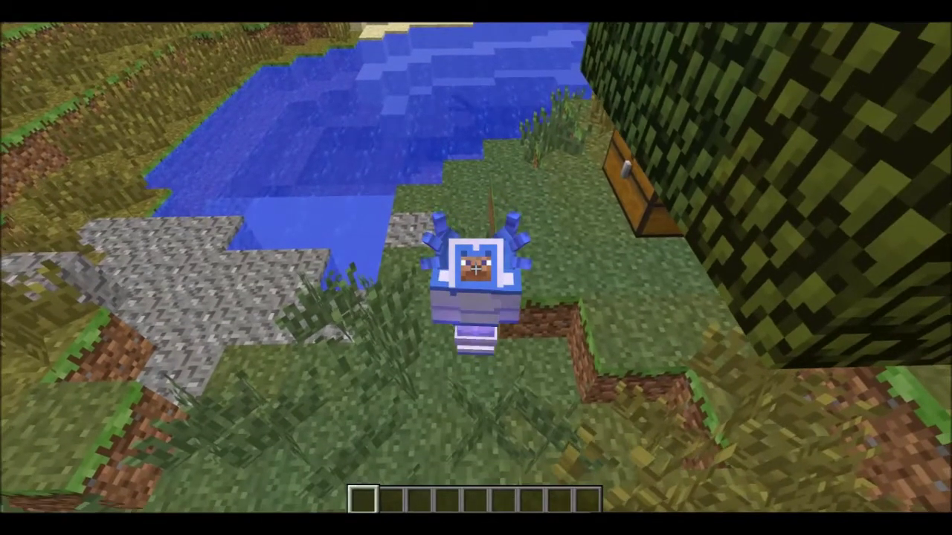
key(w)
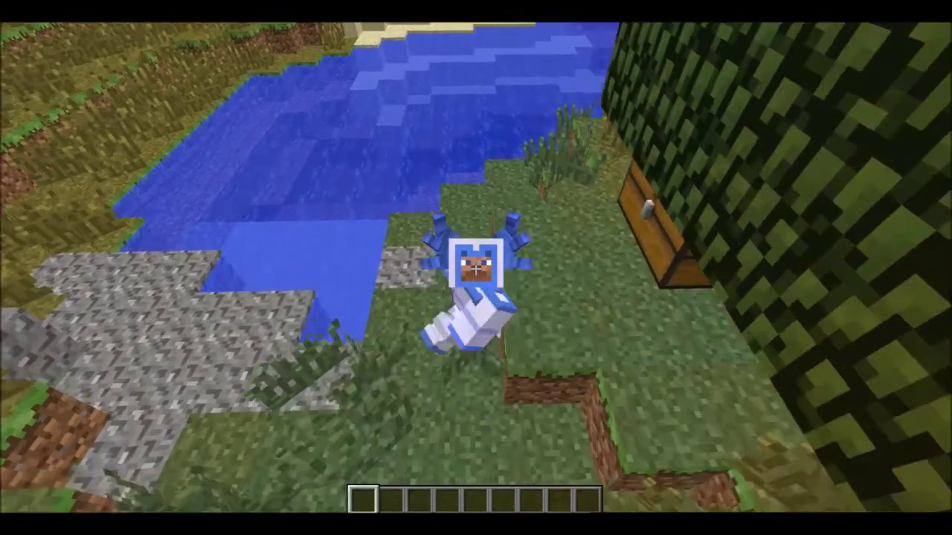
key(c)
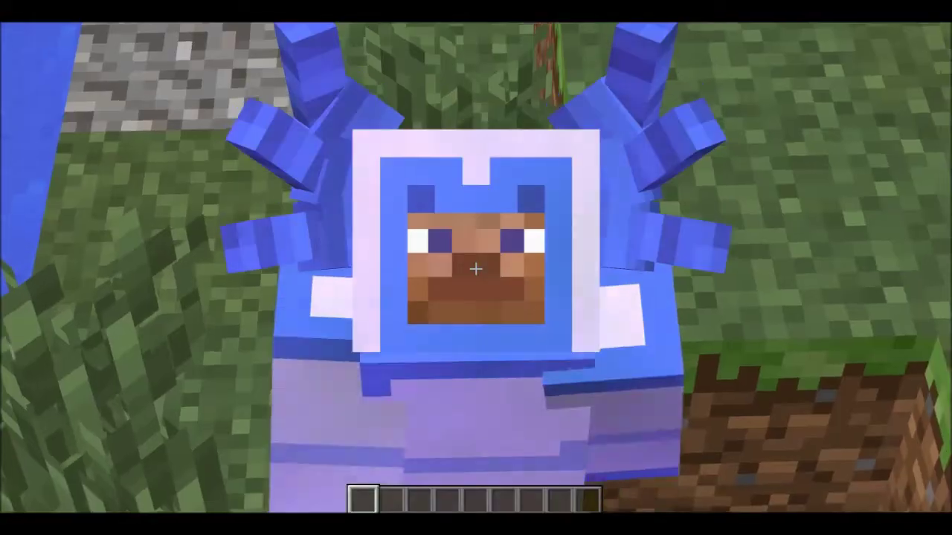
key(w)
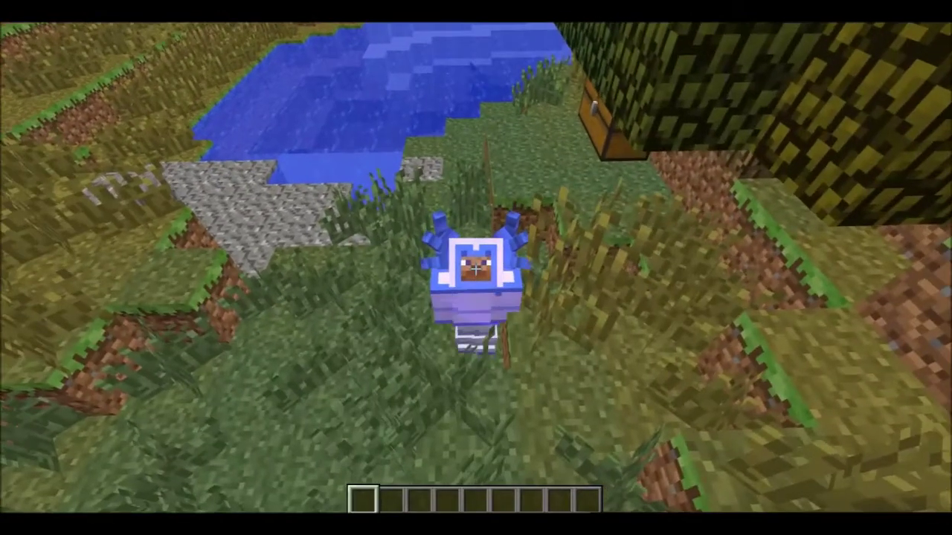
key(F5)
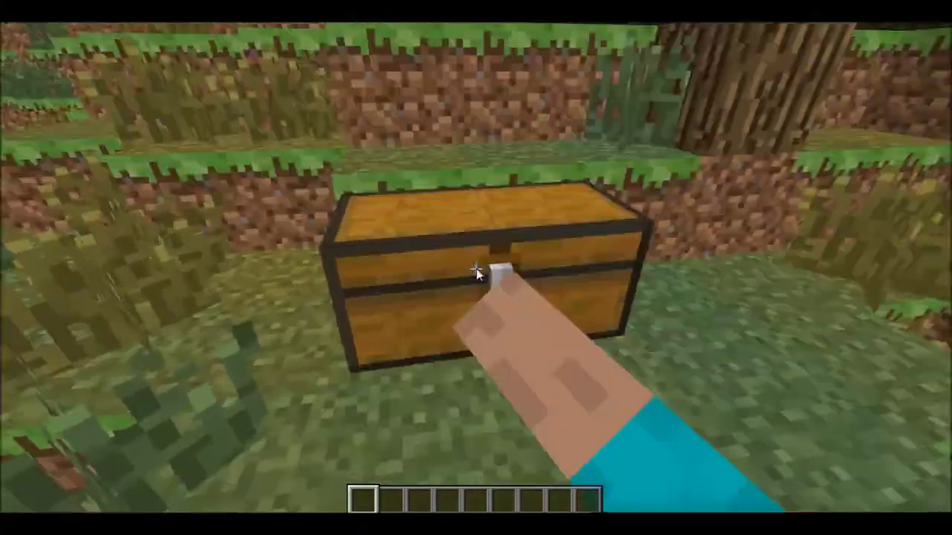
Step: Take the NPC Wand out of the chest
right_click(476, 269)
shift+click(374, 150)
key(Escape)
scroll(476, 268, down, 8)
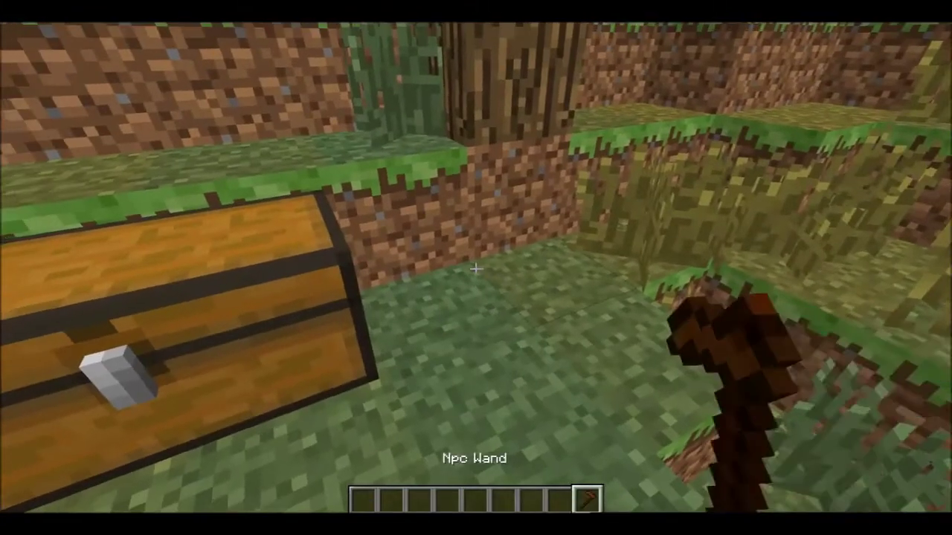
Step: Add a new quest category in the NPC's global quest settings
right_click(476, 269)
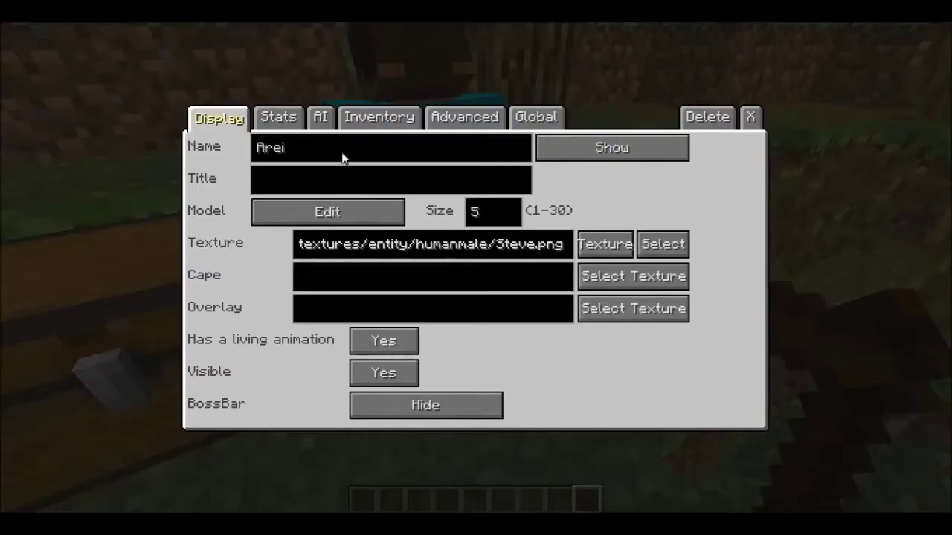
click(535, 119)
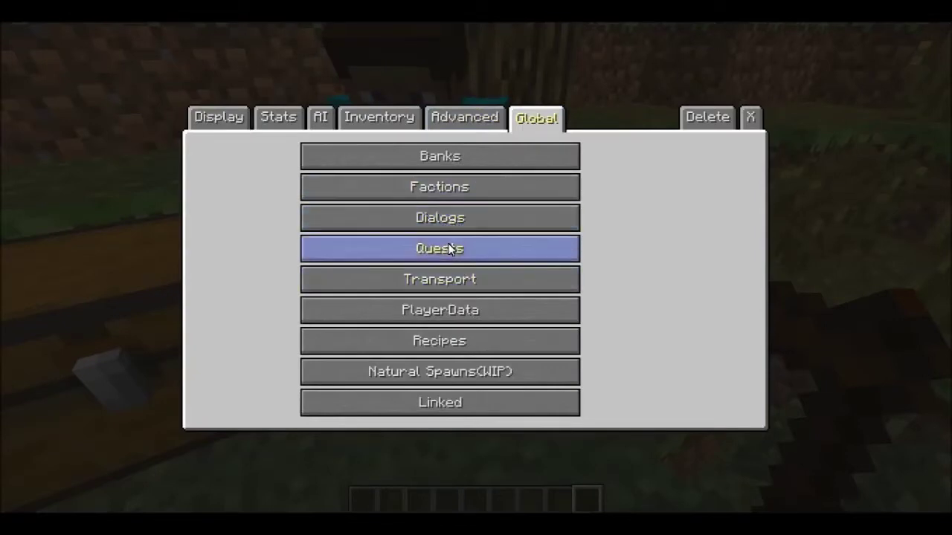
click(463, 250)
click(718, 195)
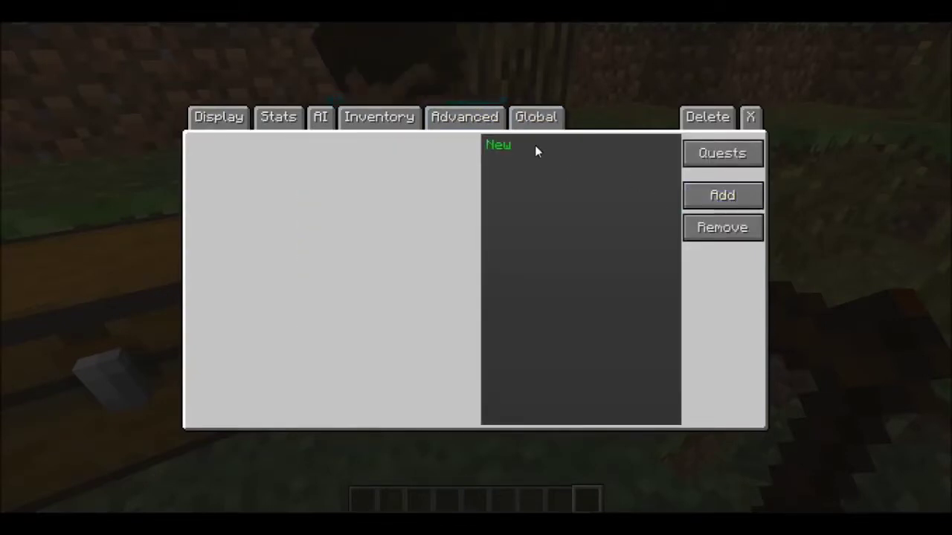
Step: Rename the new category to 'Fish' and add a quest to its list
click(534, 145)
click(374, 152)
key(BackSpace)
key(BackSpace)
text(Fis)
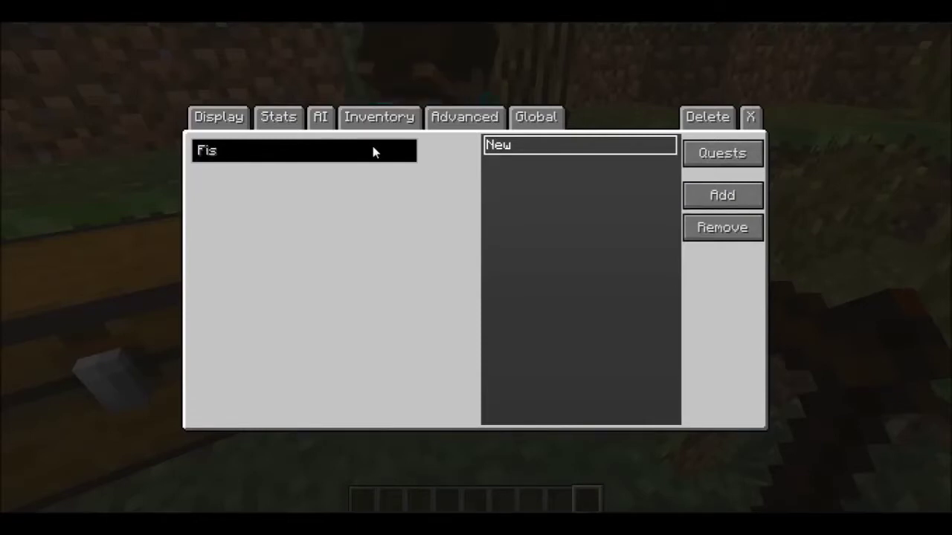
text(h)
click(502, 146)
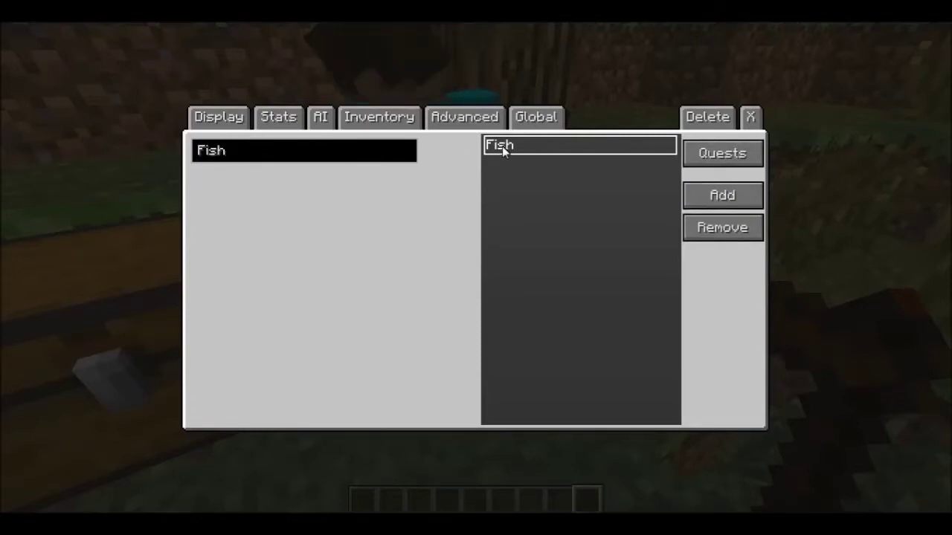
click(738, 158)
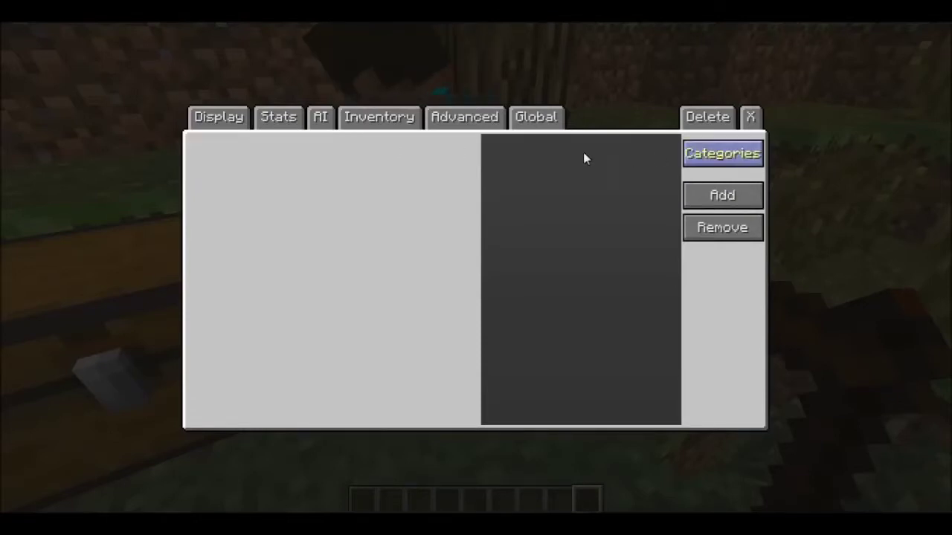
click(677, 187)
Step: Title the new quest 'Fish' with completed text 'Thanks for the fish here take these'
click(521, 149)
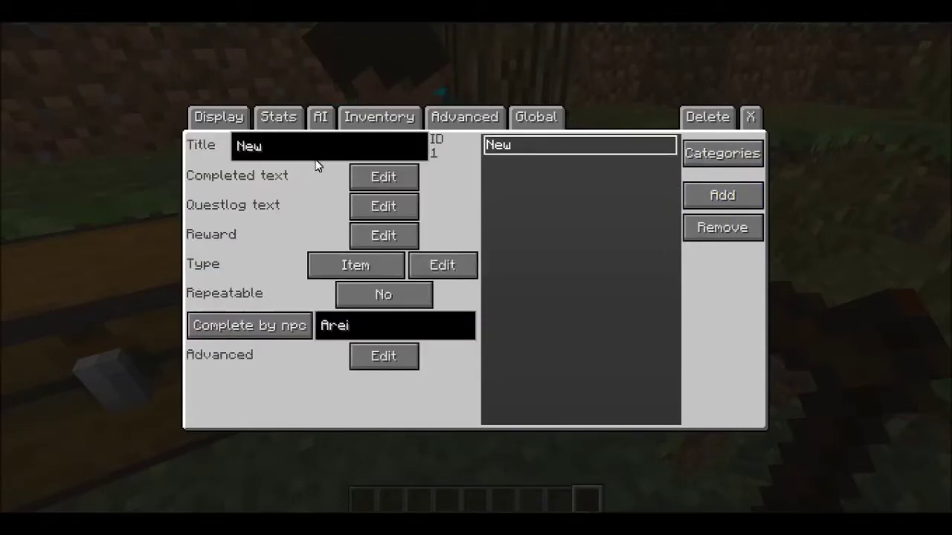
key(BackSpace)
key(BackSpace)
text(ish)
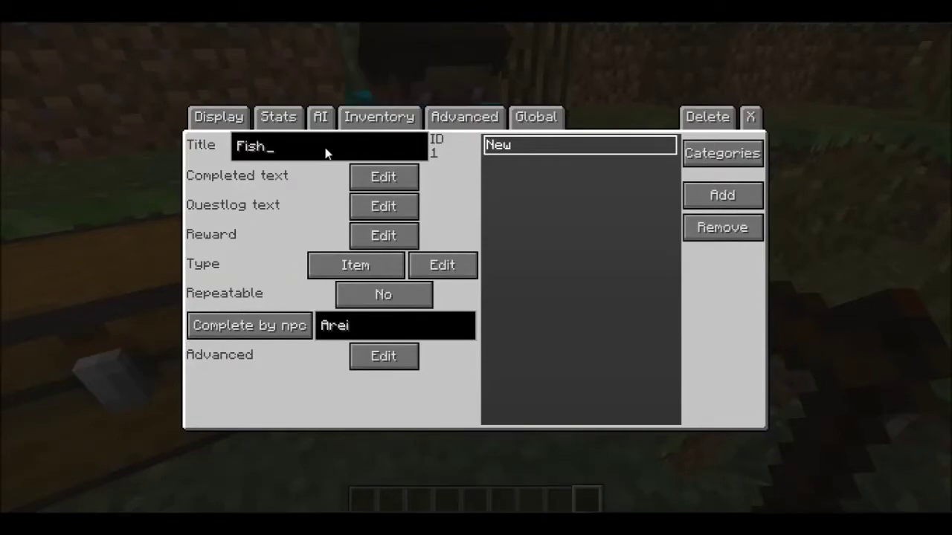
click(385, 179)
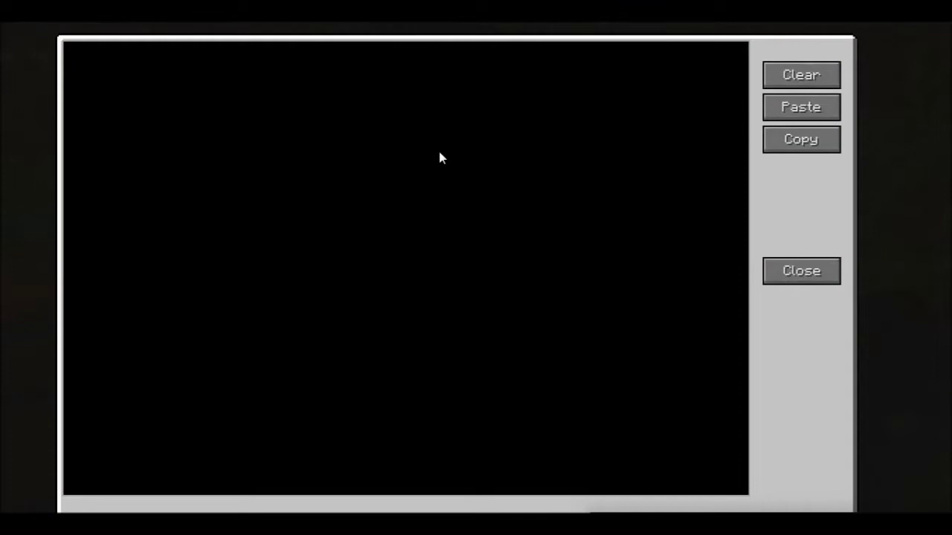
text(Thanks for the fish here ta)
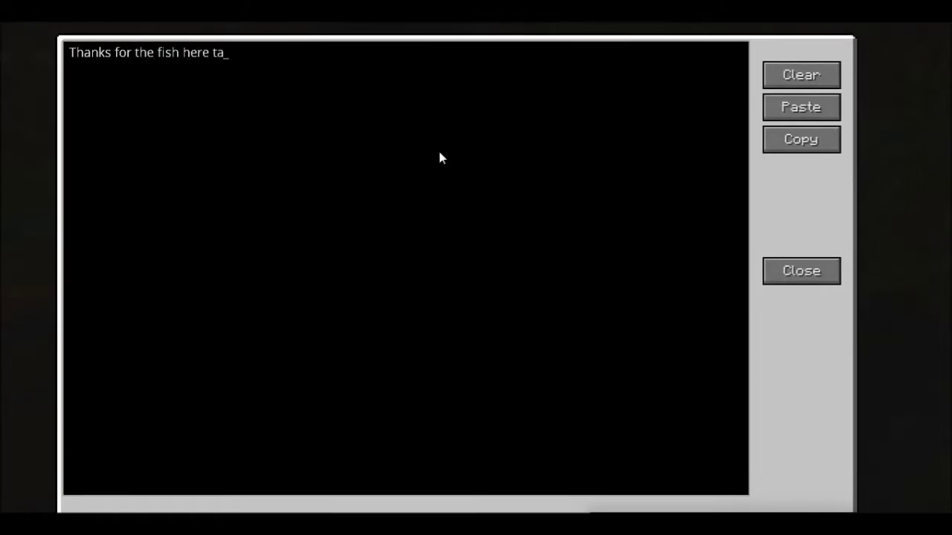
text(e these.)
Step: Save the completed text and set the questlog text to 'Can yopu please get me a fish.'
click(781, 270)
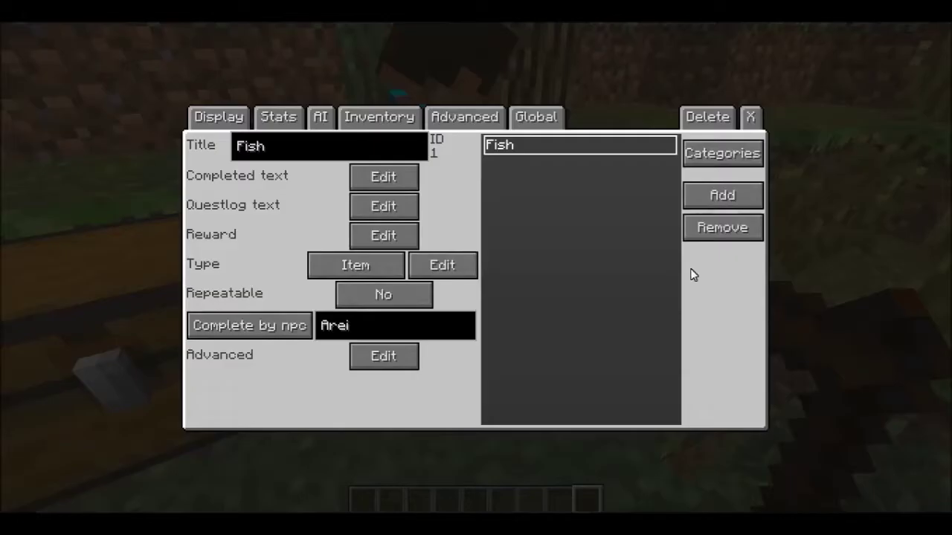
click(383, 207)
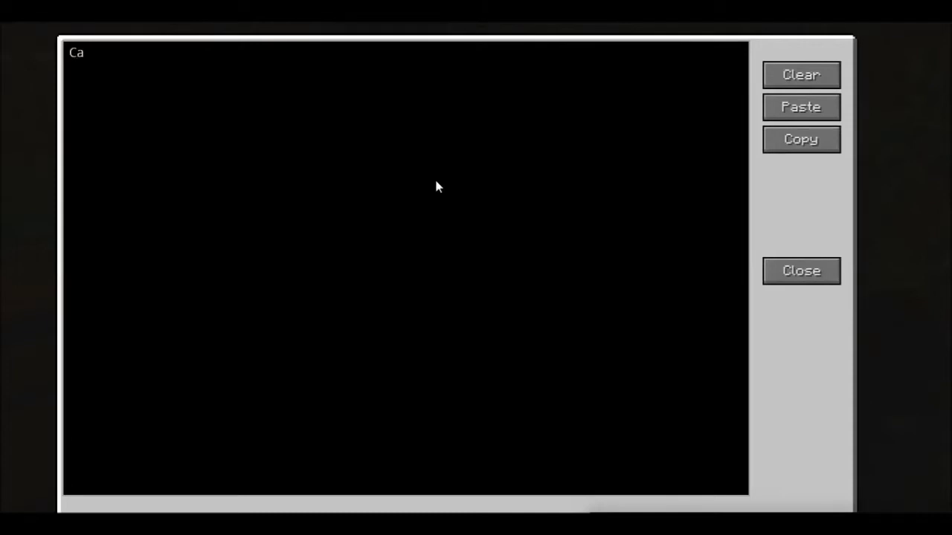
text(yopu please get me a fish.)
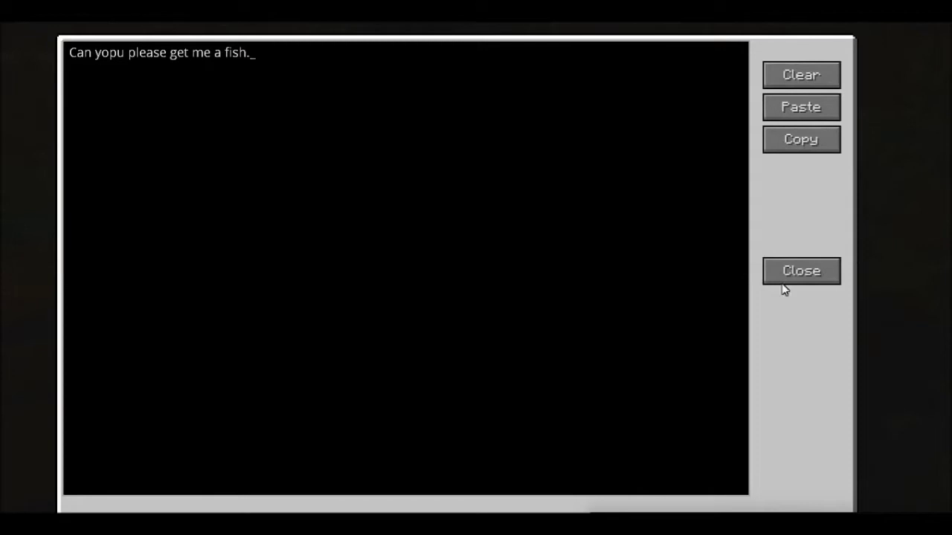
click(782, 277)
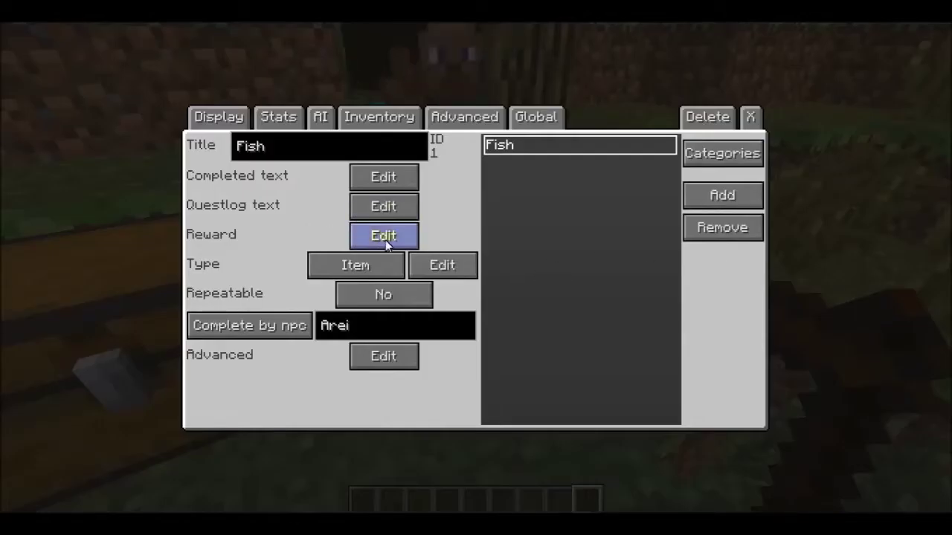
Step: Move five diamond stacks from the chest into the hotbar
click(750, 117)
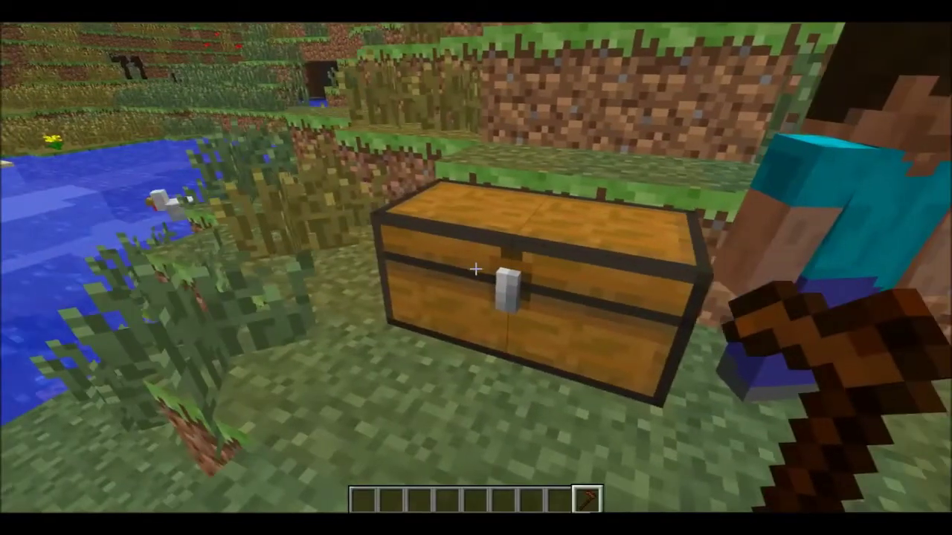
scroll(476, 269, up, 1)
right_click(476, 268)
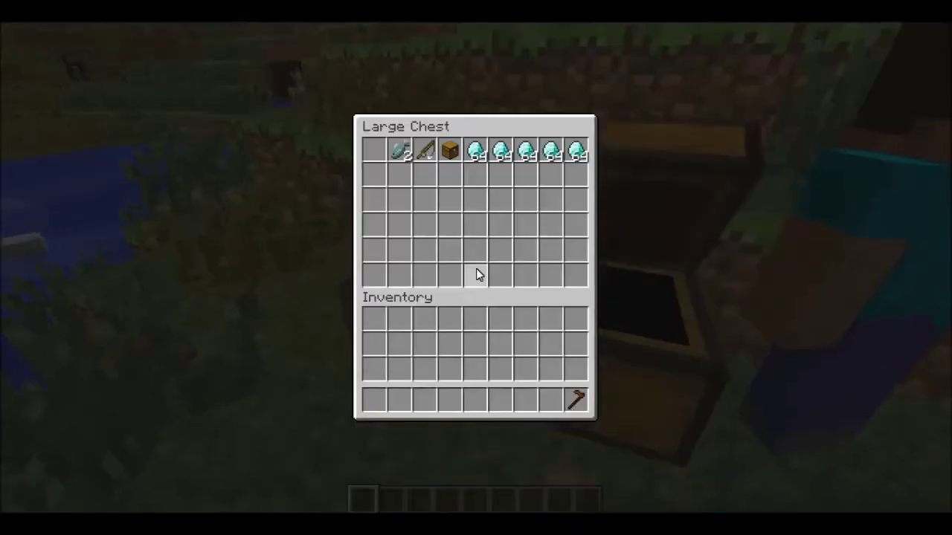
shift+click(476, 150)
shift+click(501, 150)
shift+click(526, 150)
shift+click(551, 150)
shift+click(577, 150)
key(Escape)
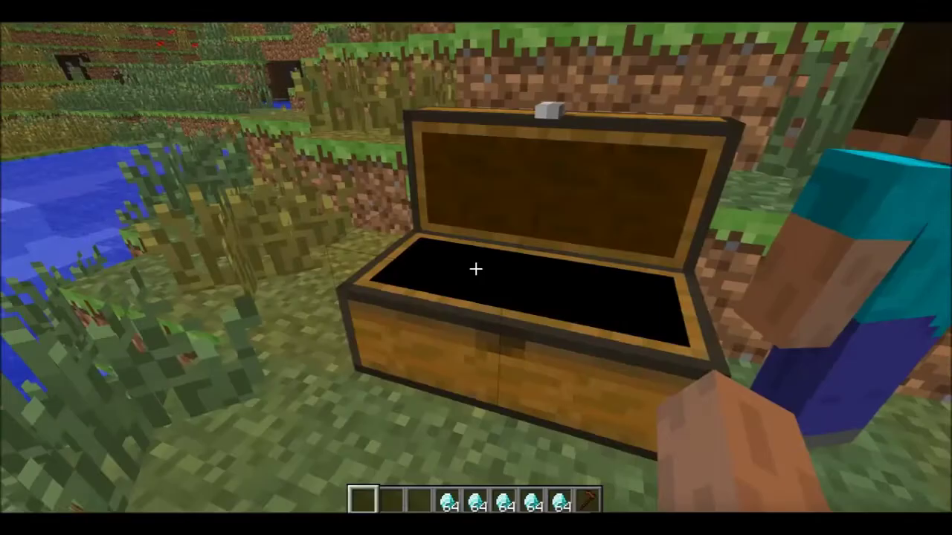
Step: Reopen the NPC editor and go to the Fish quest's reward settings
scroll(476, 269, up, 1)
right_click(476, 268)
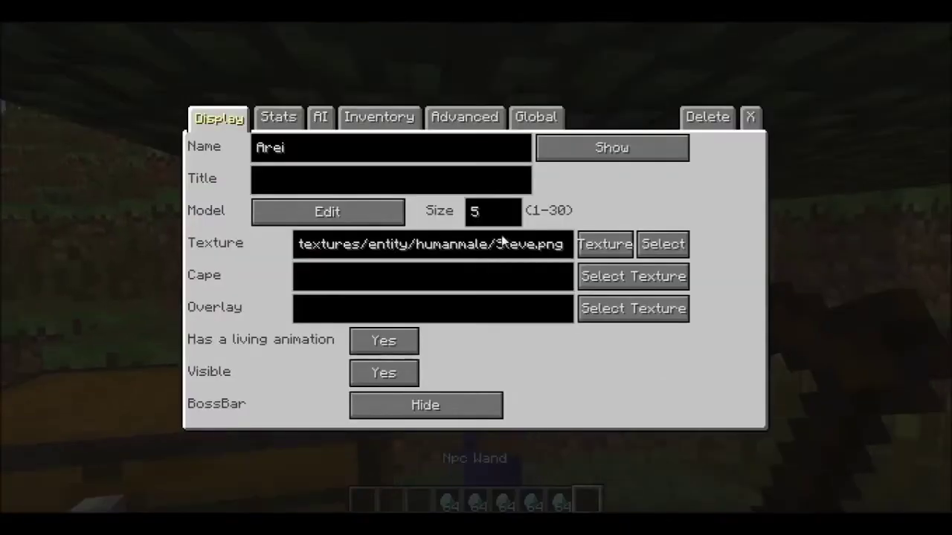
click(537, 117)
click(459, 248)
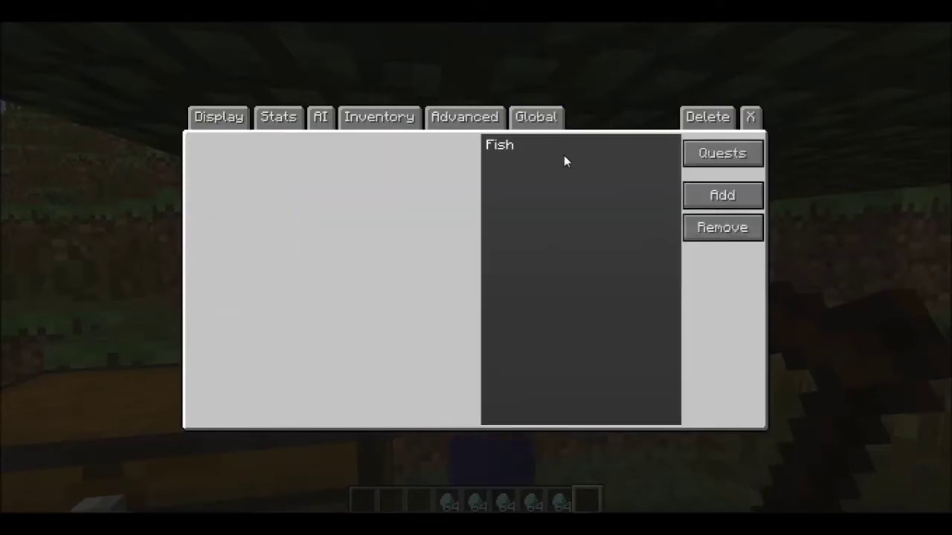
click(571, 147)
click(688, 158)
click(533, 148)
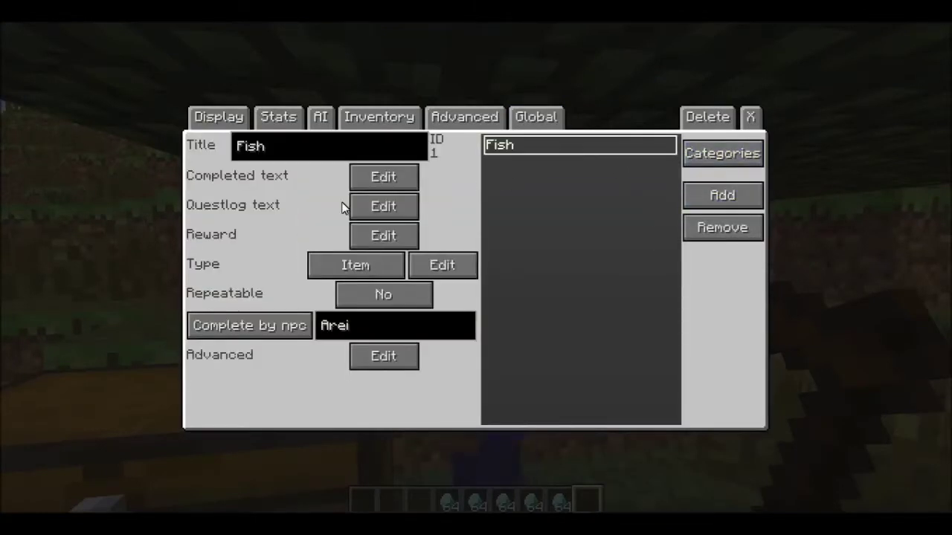
click(400, 237)
Step: Put five stacks of 64 diamonds into the Fish quest's reward grid
click(451, 363)
click(510, 213)
click(512, 195)
click(476, 363)
click(535, 188)
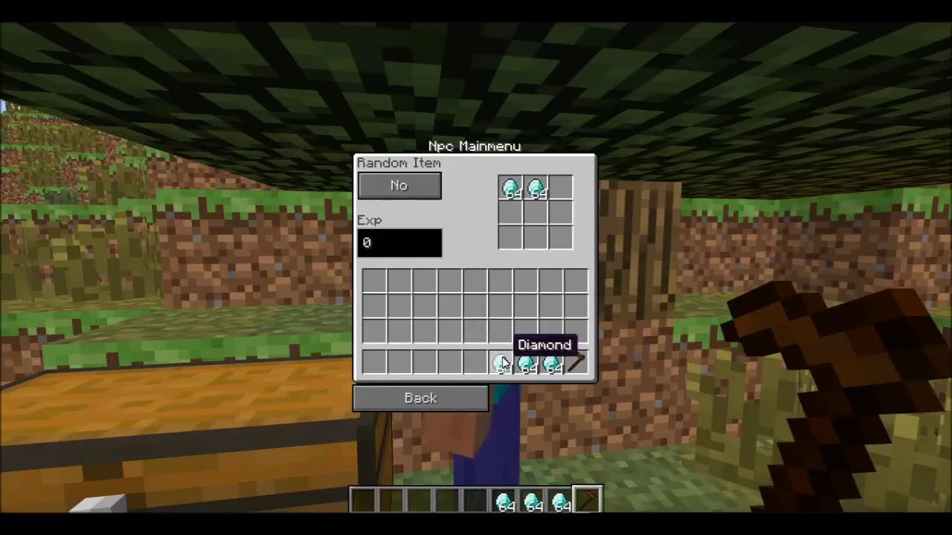
click(526, 363)
click(561, 188)
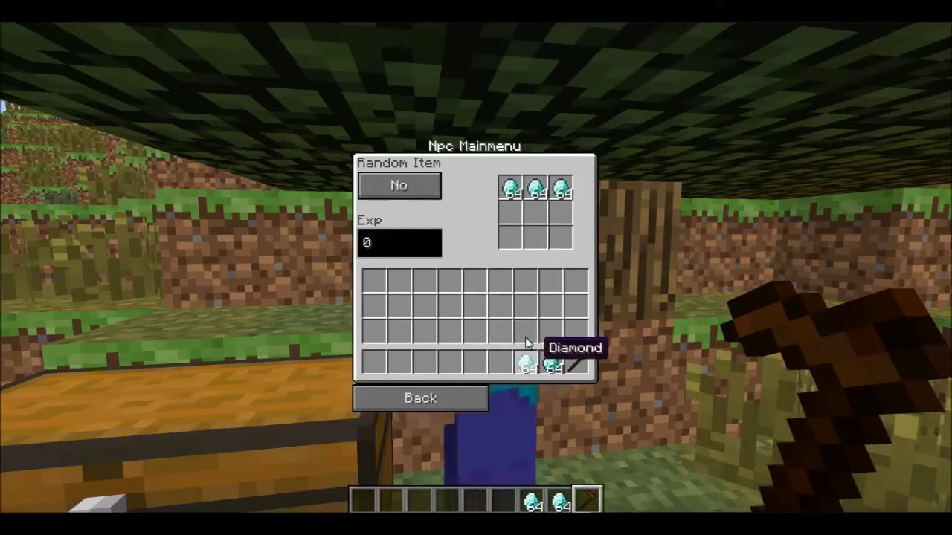
click(501, 362)
click(510, 214)
click(551, 363)
click(536, 214)
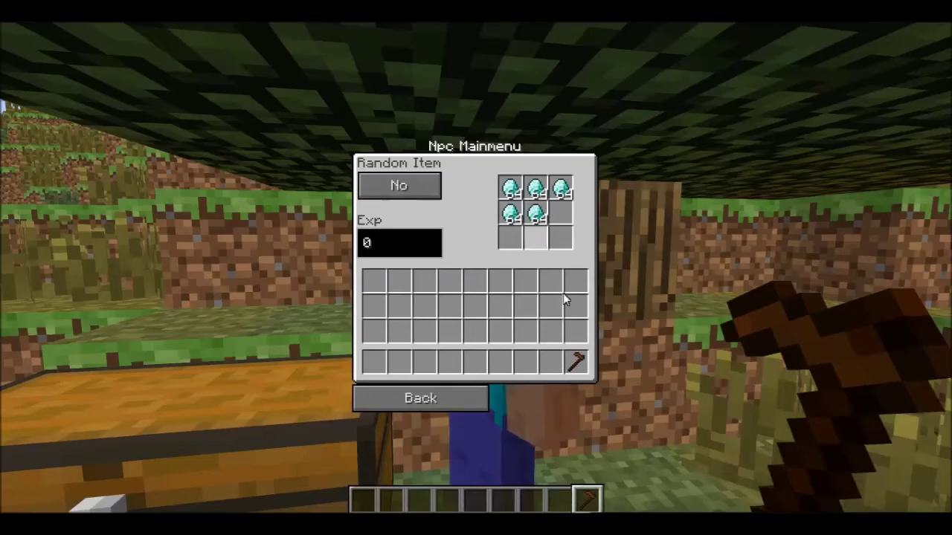
click(424, 398)
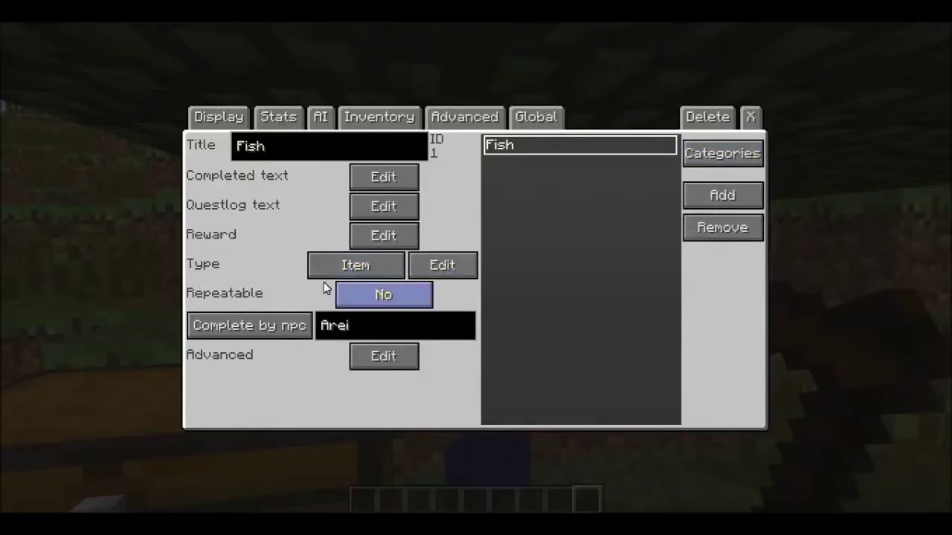
Step: Move the Raw Fish from the chest into the first hotbar slot
click(750, 117)
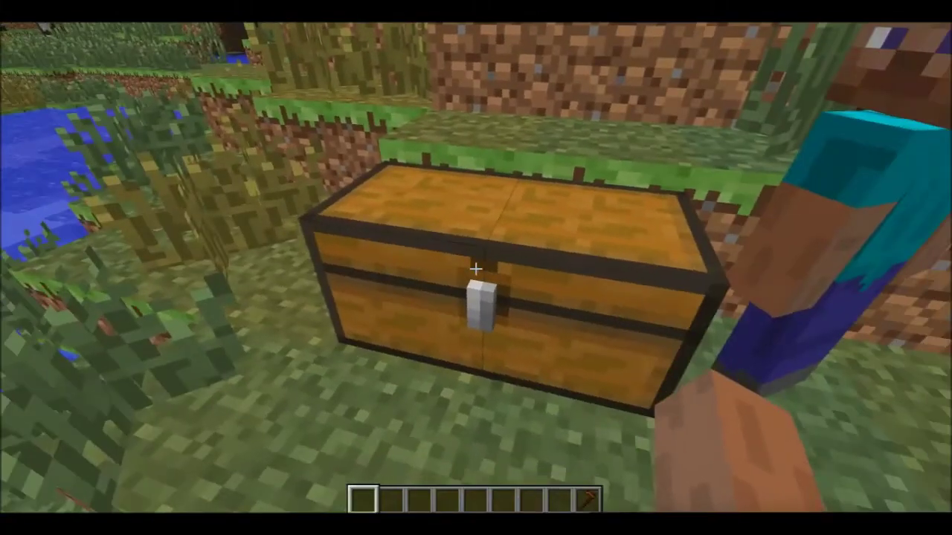
right_click(476, 268)
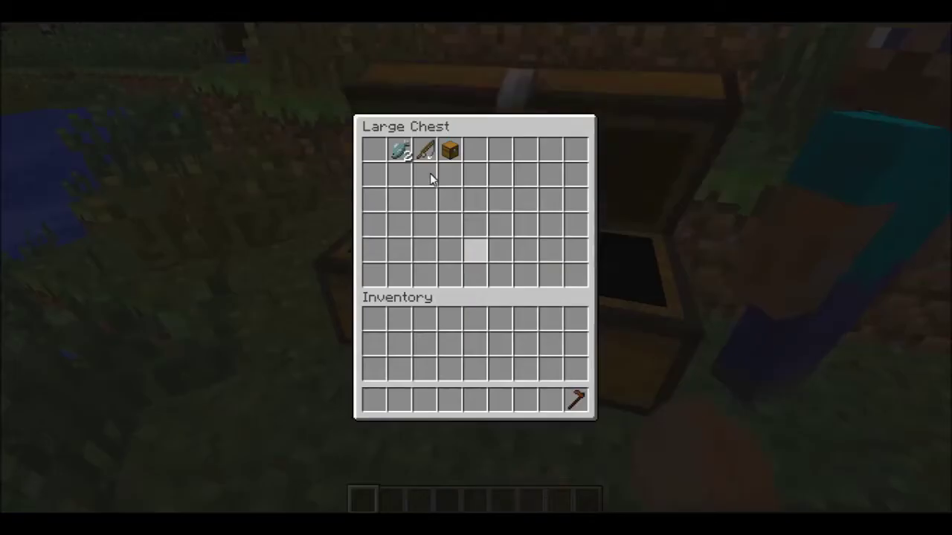
shift+click(399, 151)
click(370, 395)
key(Escape)
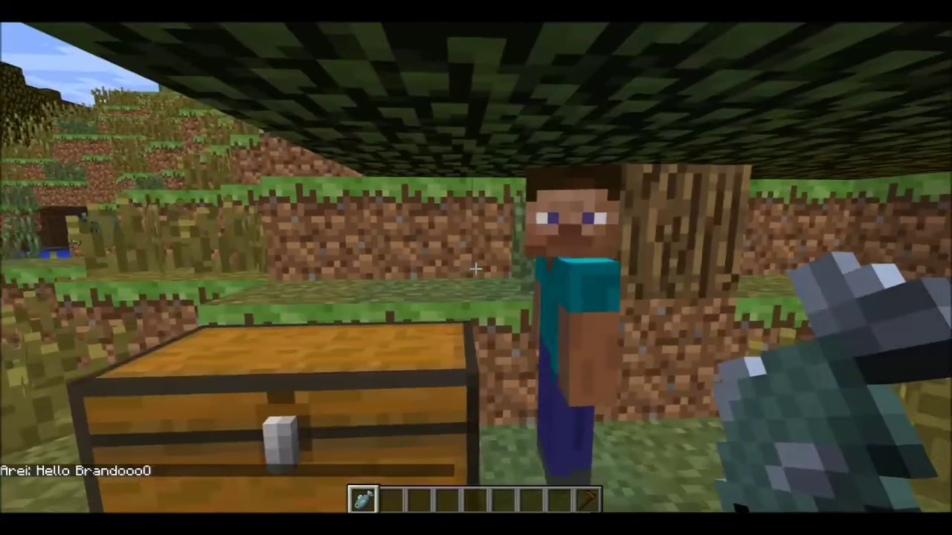
Step: Reopen NPC Arei's edit settings with the NPC Wand
scroll(476, 267, down, 1)
scroll(476, 268, up, 2)
right_click(476, 267)
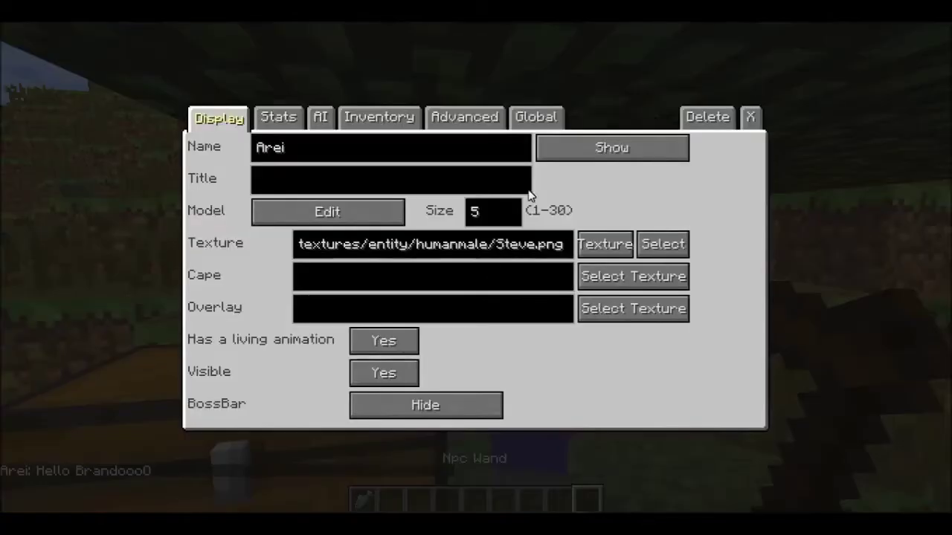
Step: Set Raw Fish as the required item in the Fish quest's item settings
click(537, 118)
click(446, 279)
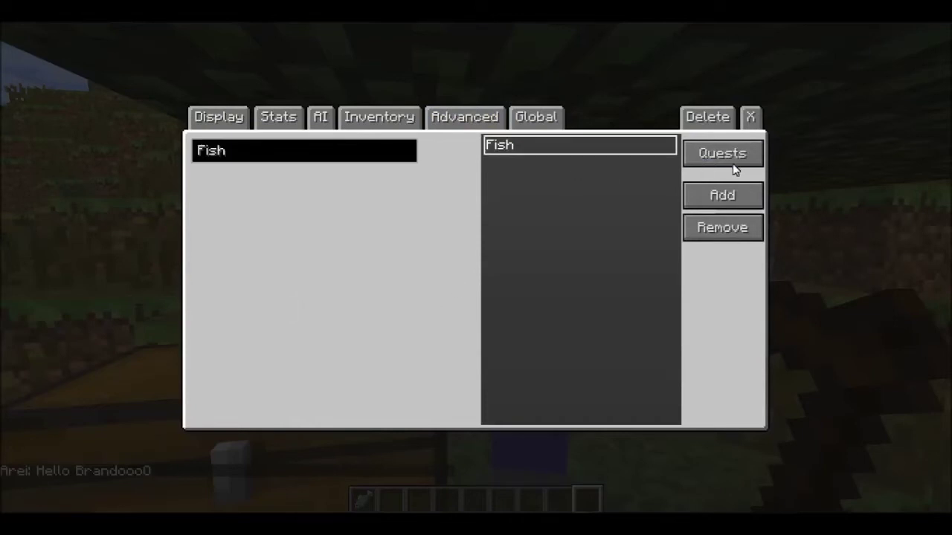
click(563, 153)
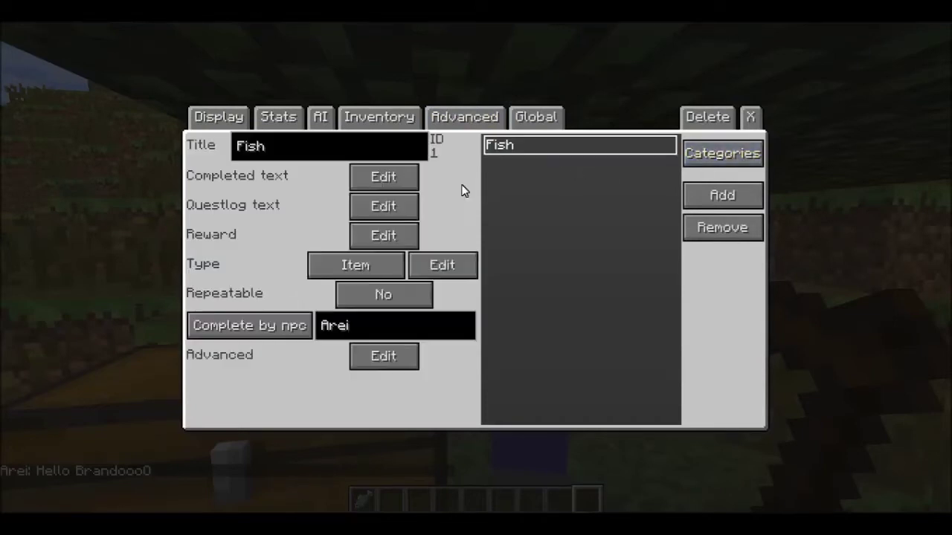
click(454, 270)
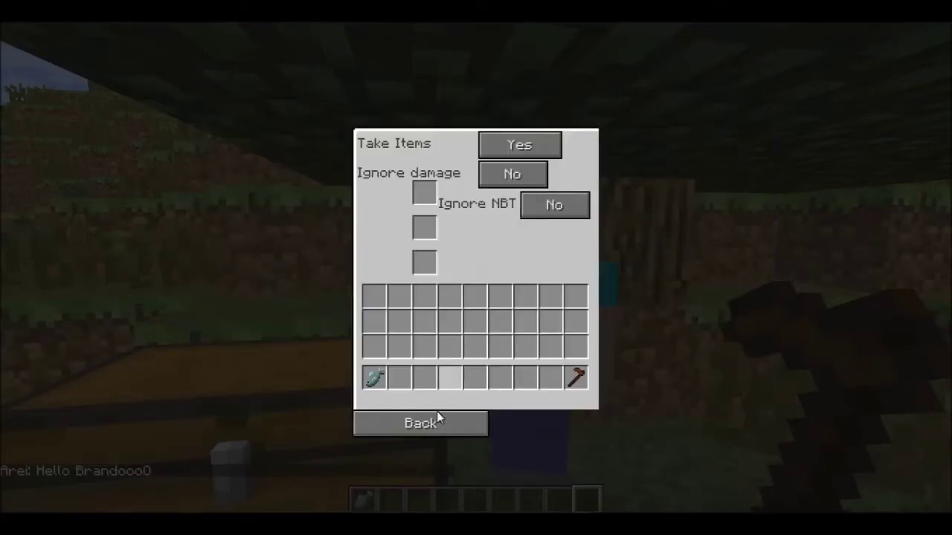
click(374, 378)
click(424, 193)
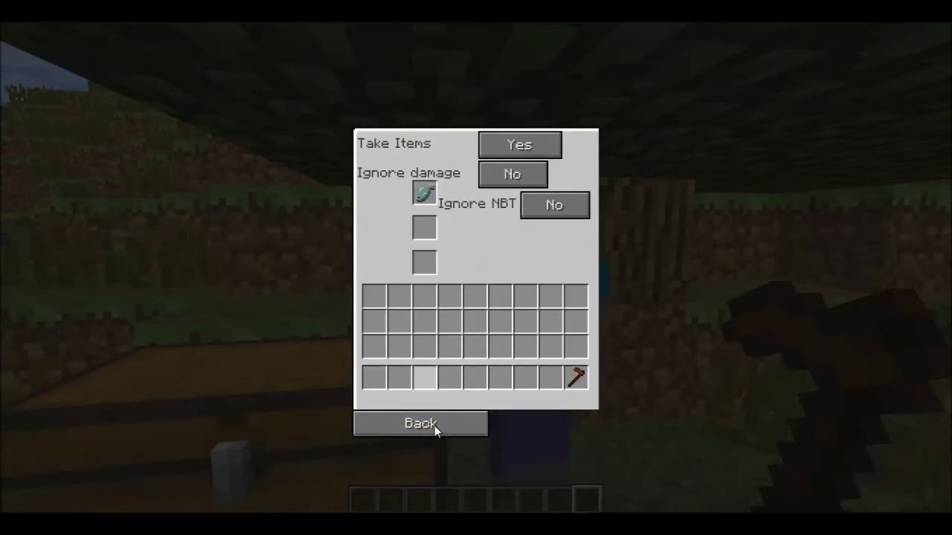
click(435, 423)
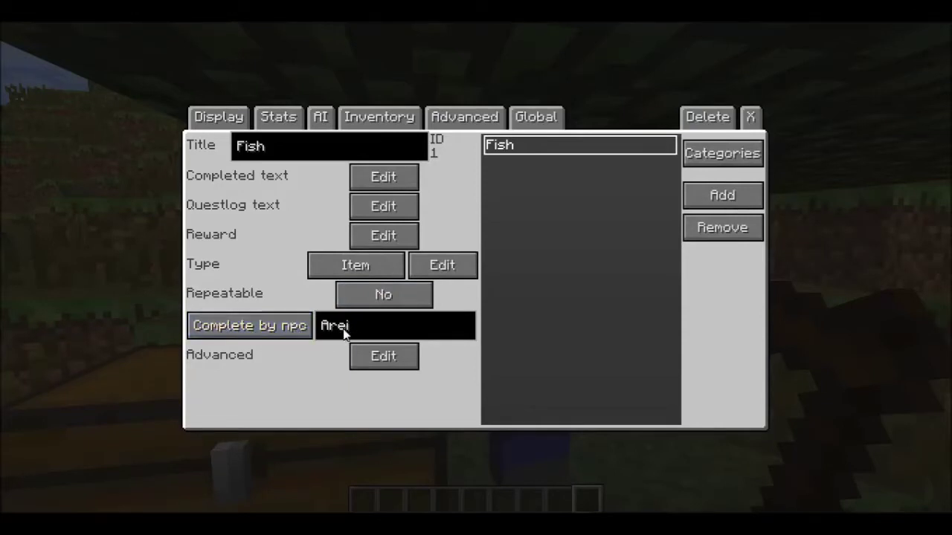
Step: Delete the Villager category's dialogs: Ask about village, Start and Who are you
click(537, 118)
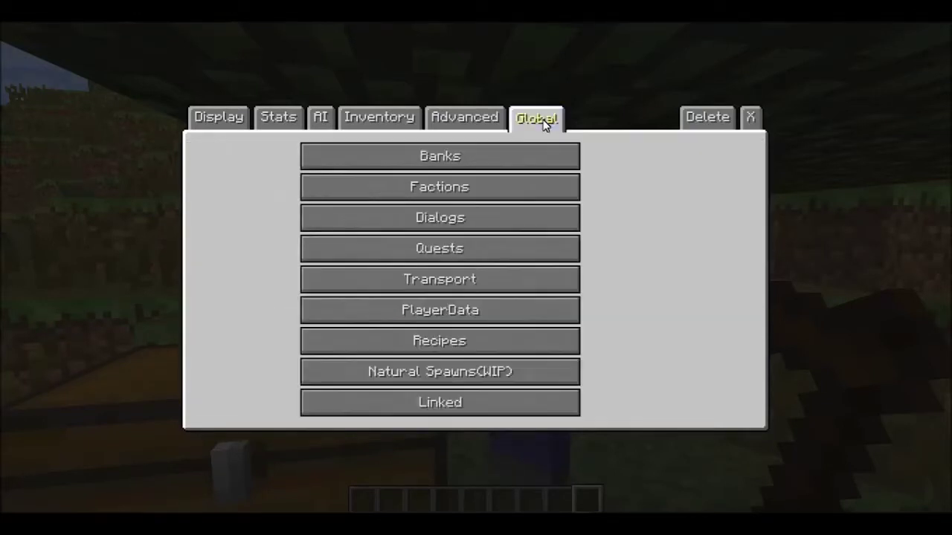
click(479, 217)
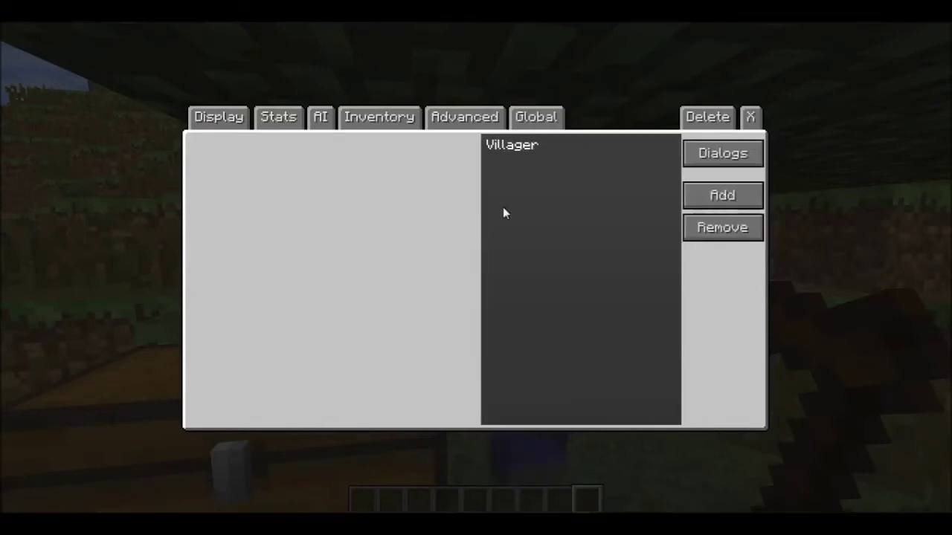
click(554, 149)
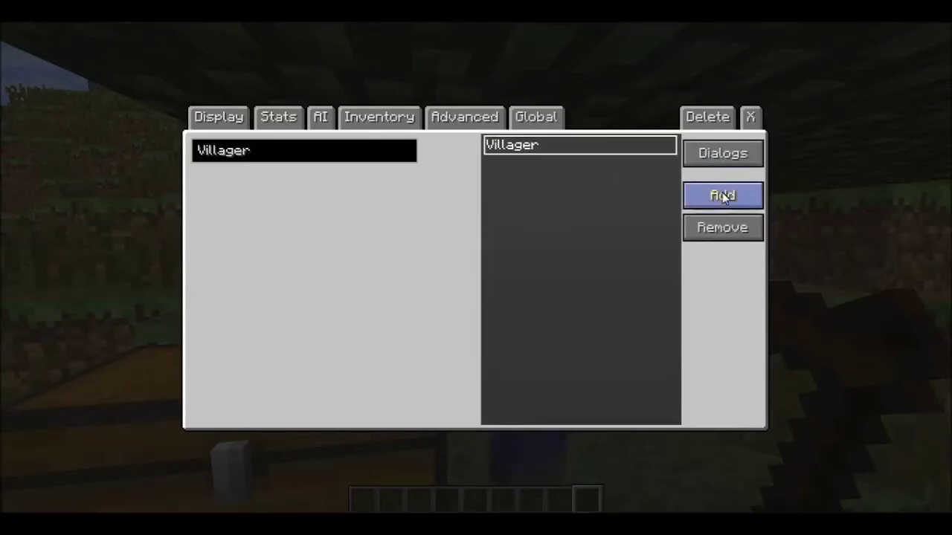
click(725, 154)
click(525, 145)
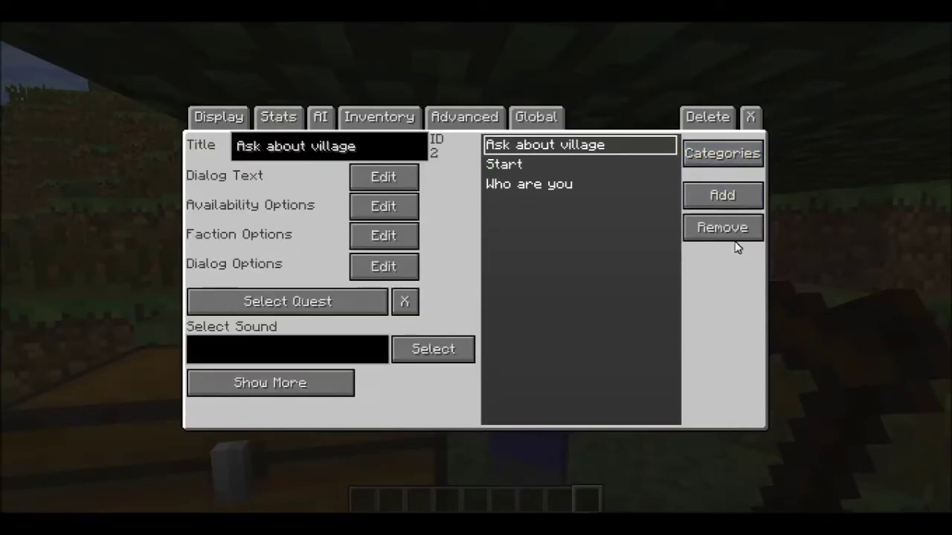
click(728, 234)
click(520, 145)
click(722, 227)
click(659, 145)
click(722, 228)
Step: Remove the Villager dialog category and create a new one named 'Fish'
click(722, 154)
click(580, 145)
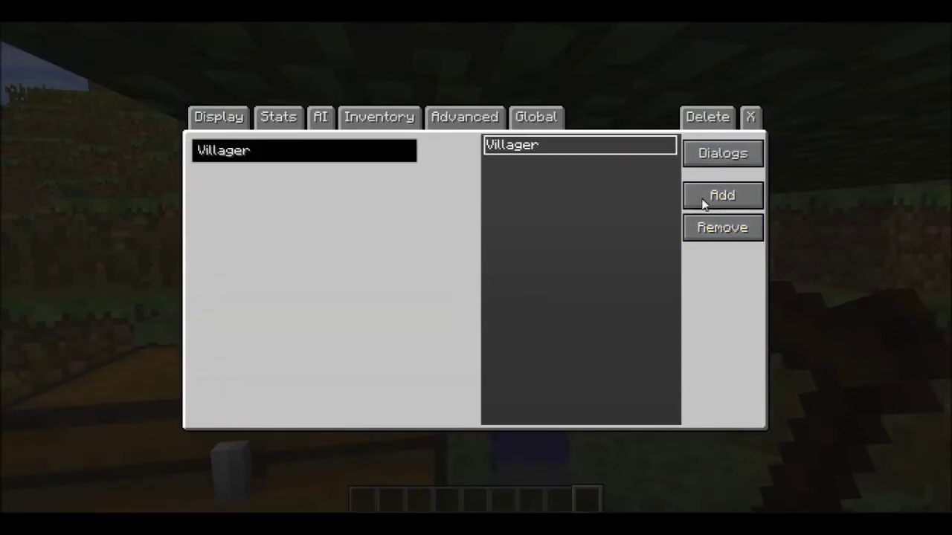
click(728, 232)
click(722, 194)
click(516, 145)
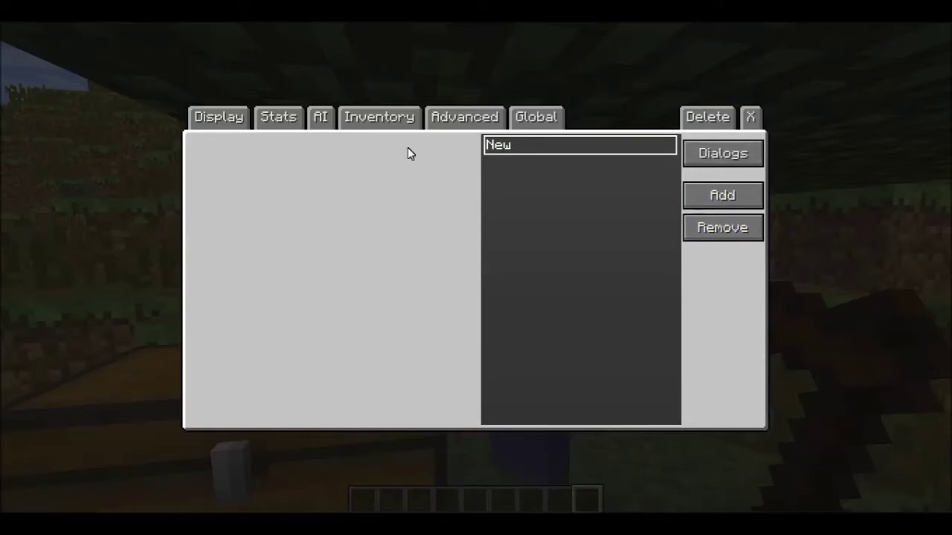
click(307, 162)
key(BackSpace)
key(BackSpace)
key(BackSpace)
text(Fish)
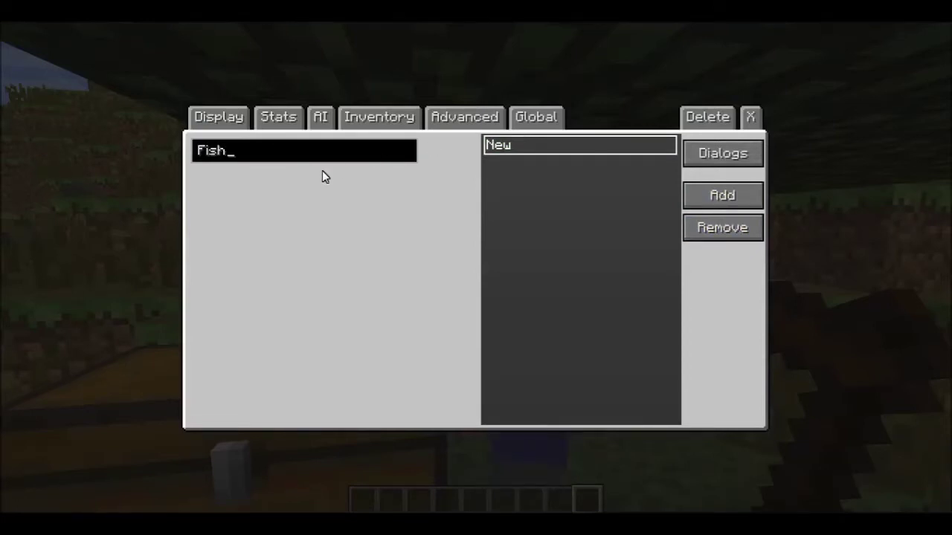
click(699, 154)
Step: Add two dialogs to the Fish category titled 'Start' and 'During'
click(695, 195)
click(542, 154)
click(342, 151)
key(BackSpace)
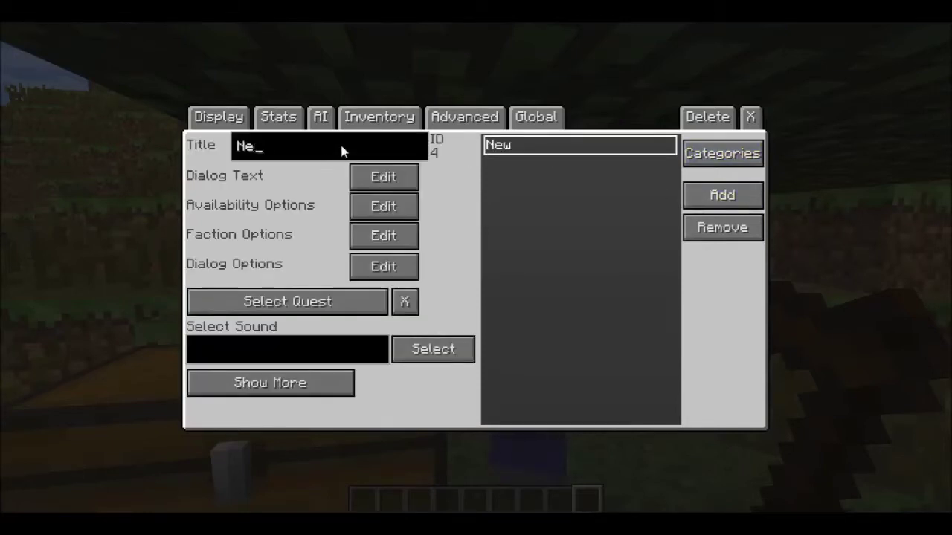
text(Start)
click(703, 196)
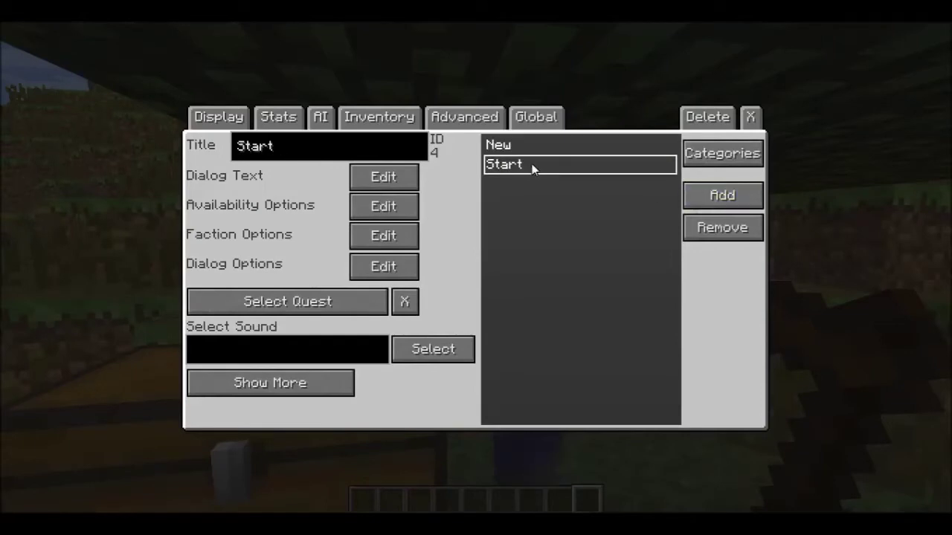
click(531, 147)
click(375, 151)
key(BackSpace)
key(BackSpace)
key(BackSpace)
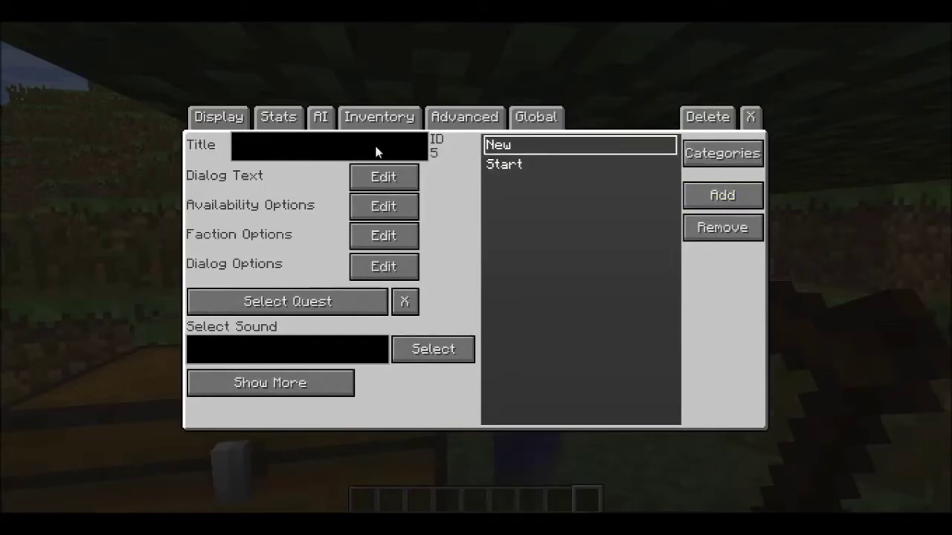
text(During)
Step: Add a third dialog titled 'Finish'
click(499, 146)
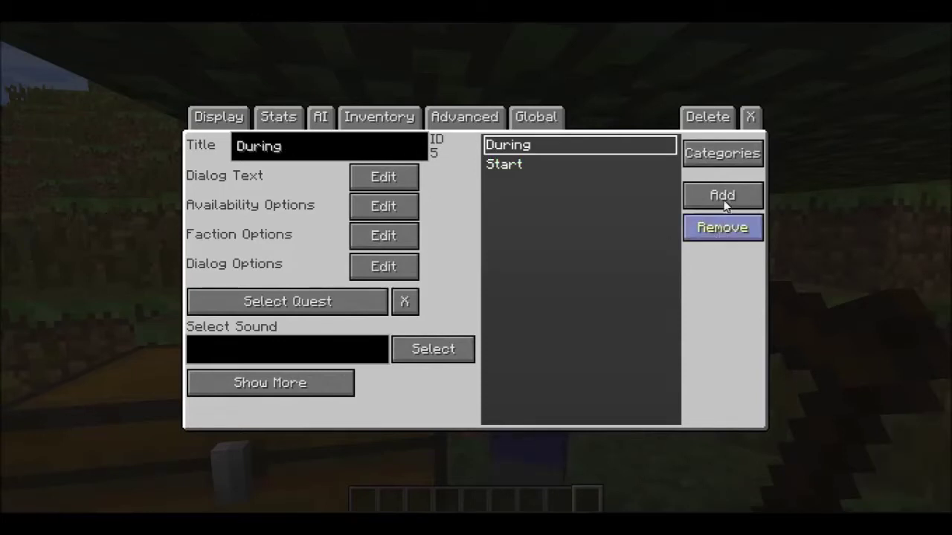
click(513, 165)
click(354, 144)
key(BackSpace)
key(BackSpace)
key(BackSpace)
text(Fi)
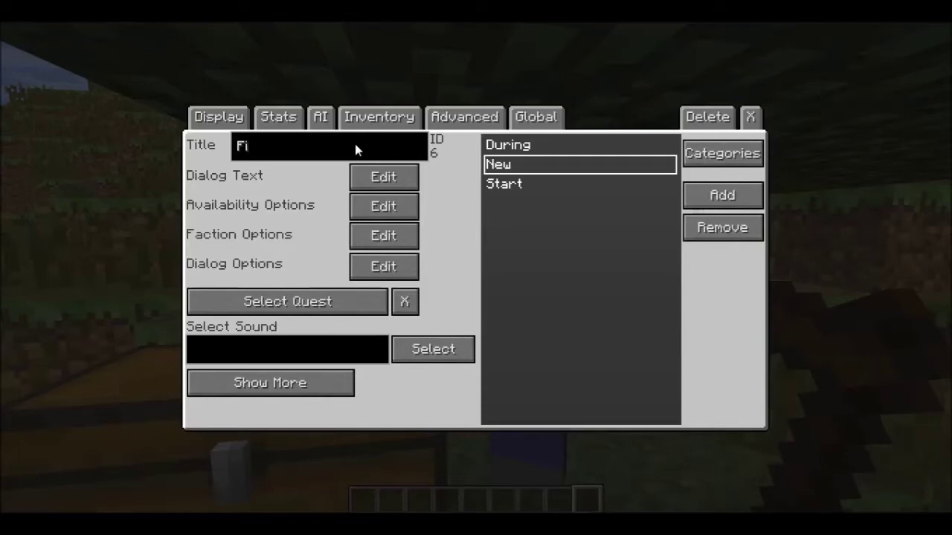
text(nish)
click(522, 168)
click(505, 184)
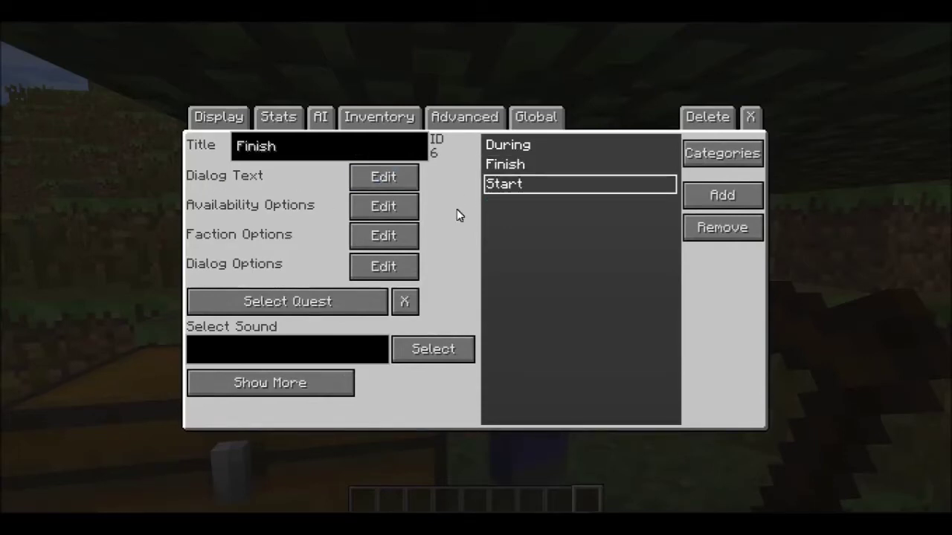
Step: Select the Fish quest from the Fish category as the Start dialog's quest
click(311, 307)
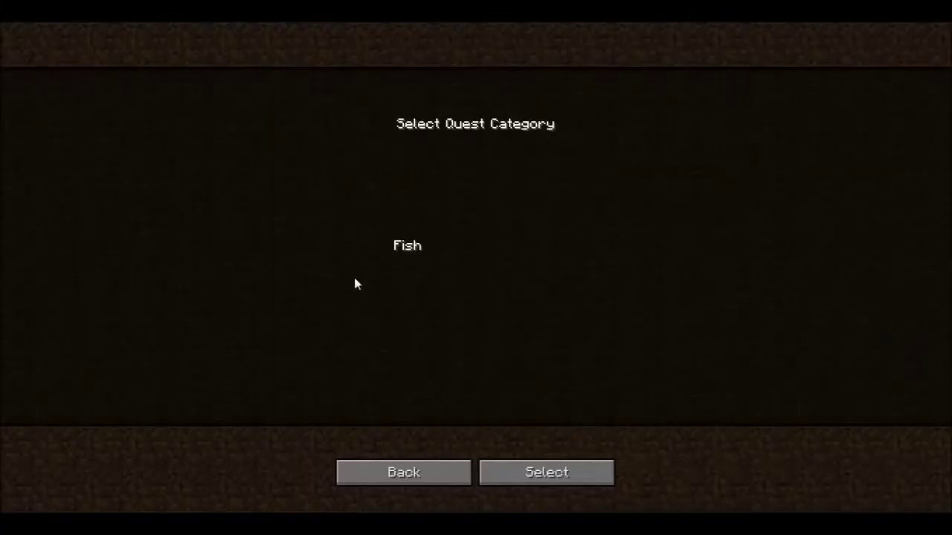
click(416, 249)
click(457, 257)
click(476, 268)
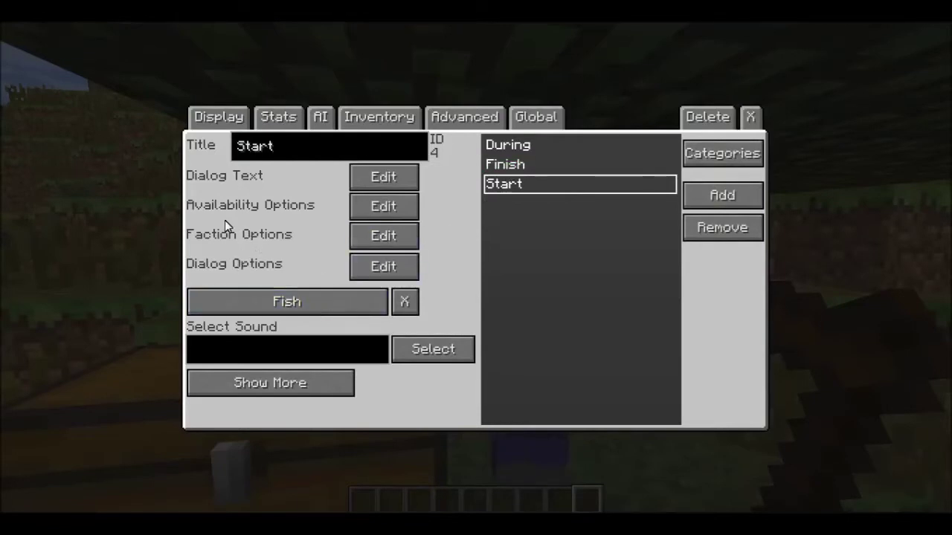
Step: Set the Start dialog's first availability condition to Before the Fish quest
click(406, 208)
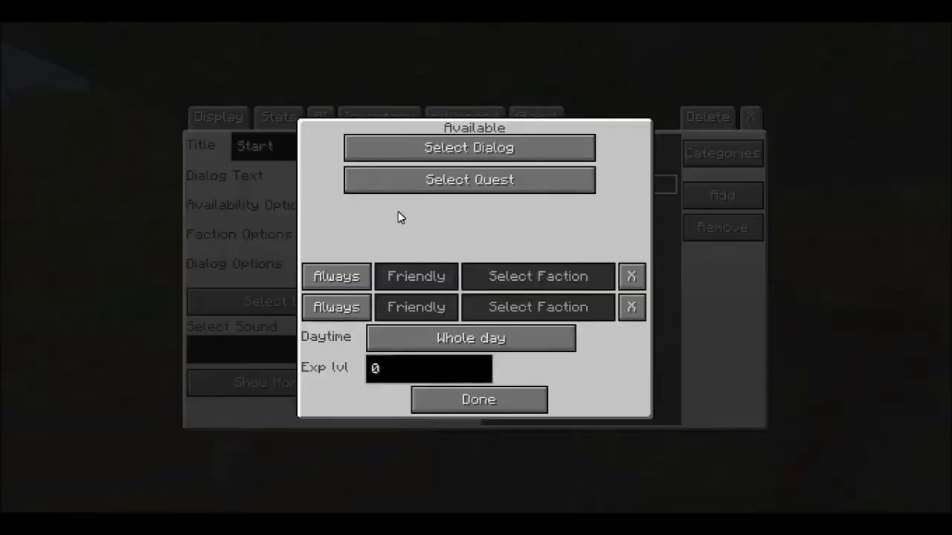
click(464, 186)
click(333, 153)
click(333, 152)
click(505, 153)
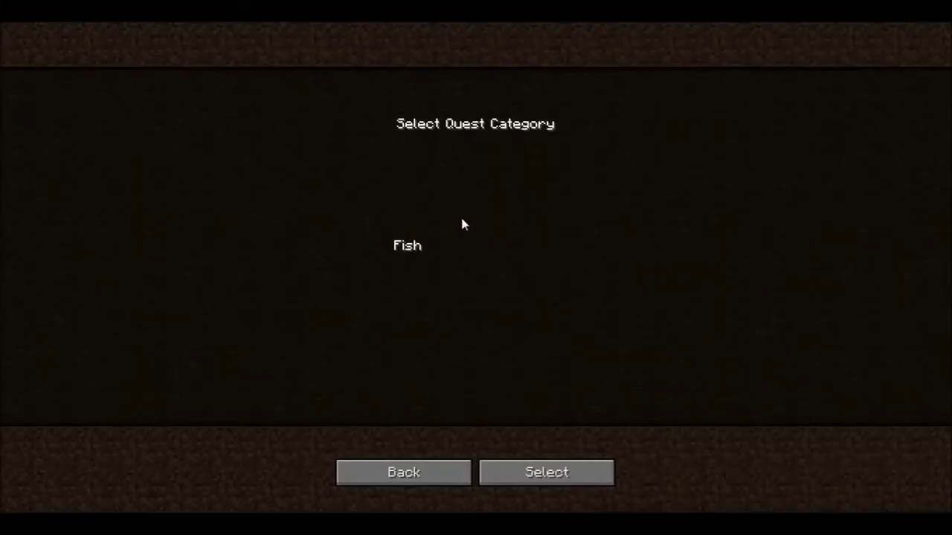
double_click(444, 252)
double_click(444, 252)
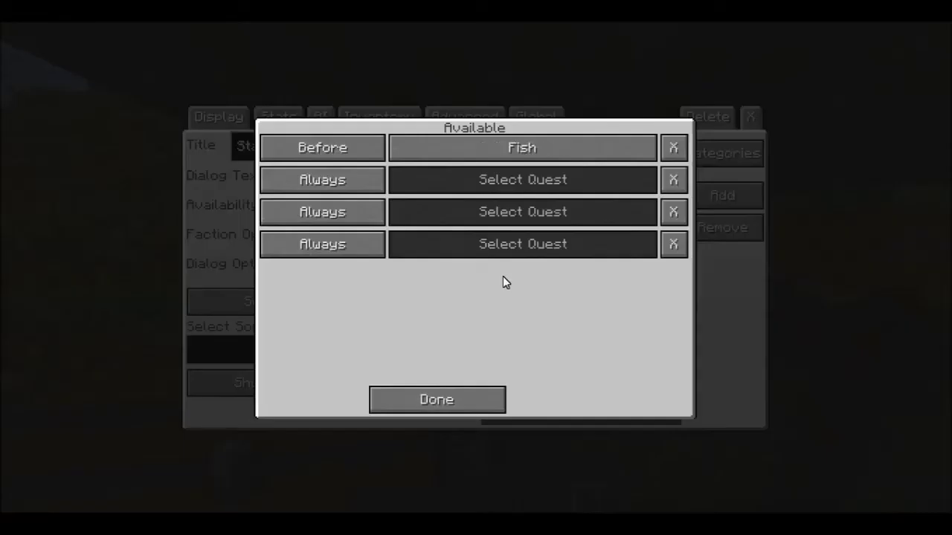
click(446, 399)
click(491, 401)
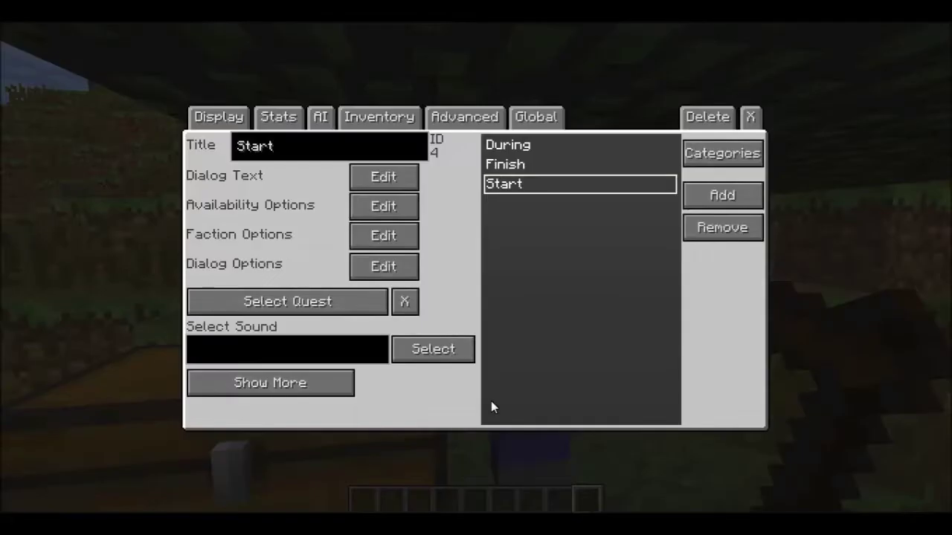
Step: Enter 'Can you please get me a fish' as the Start dialog's text
click(382, 177)
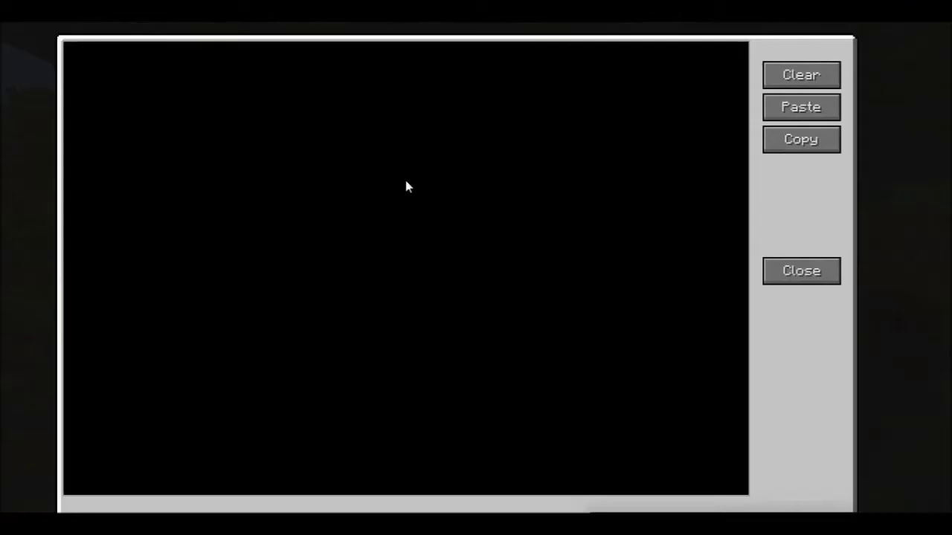
text(Can you please get me a fish.)
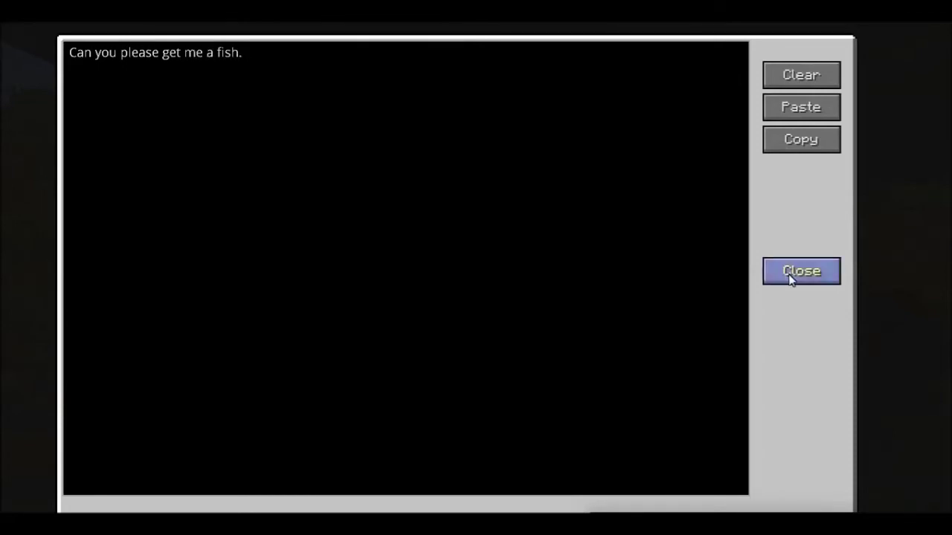
click(790, 274)
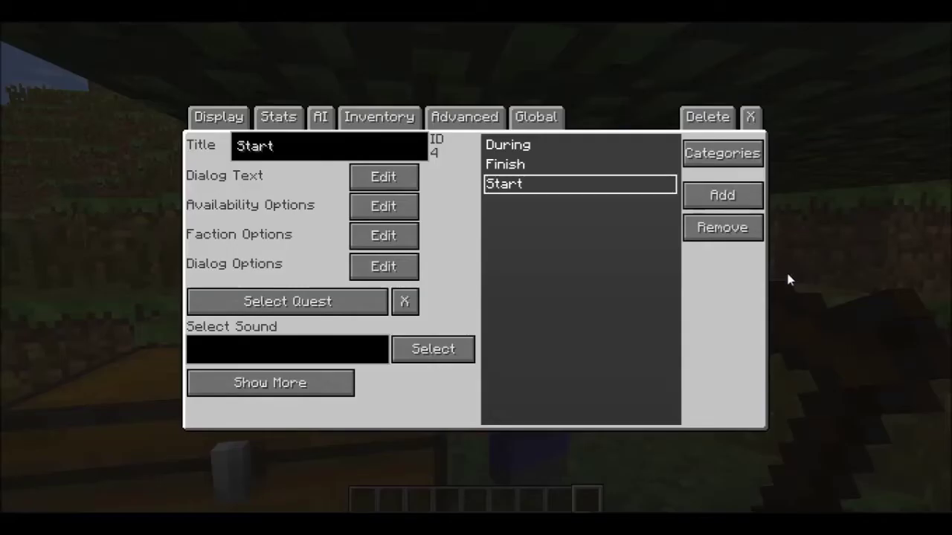
Step: Select the During dialog and set its first availability condition to When Active on the Fish quest
click(517, 145)
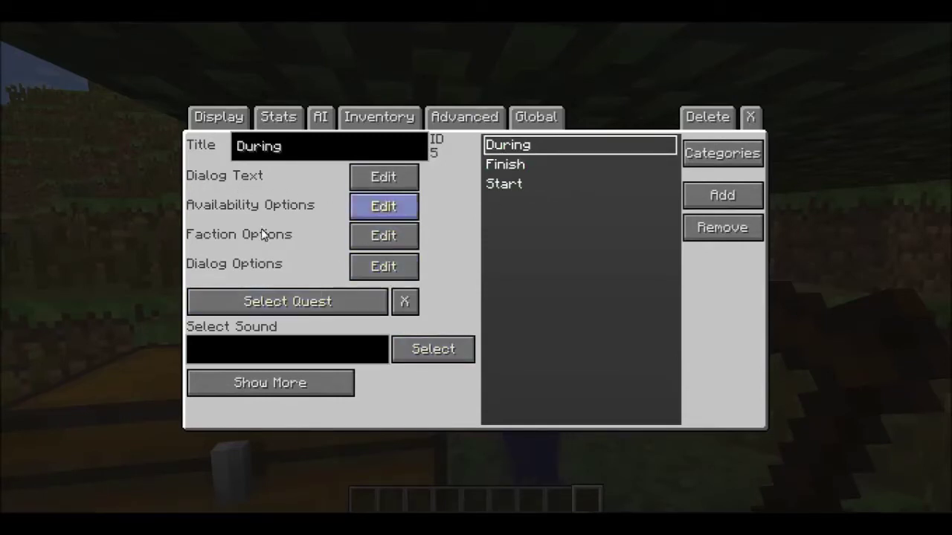
click(364, 212)
click(489, 185)
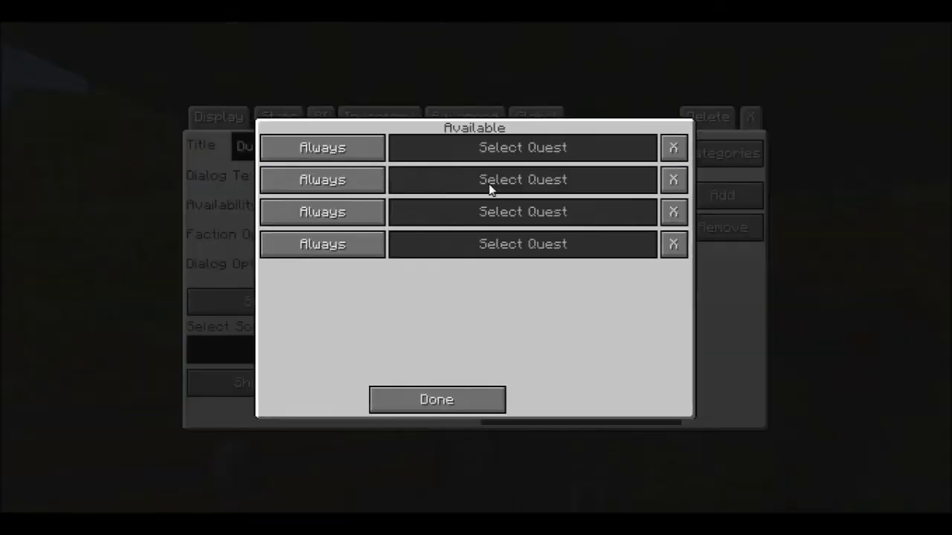
click(339, 155)
click(342, 154)
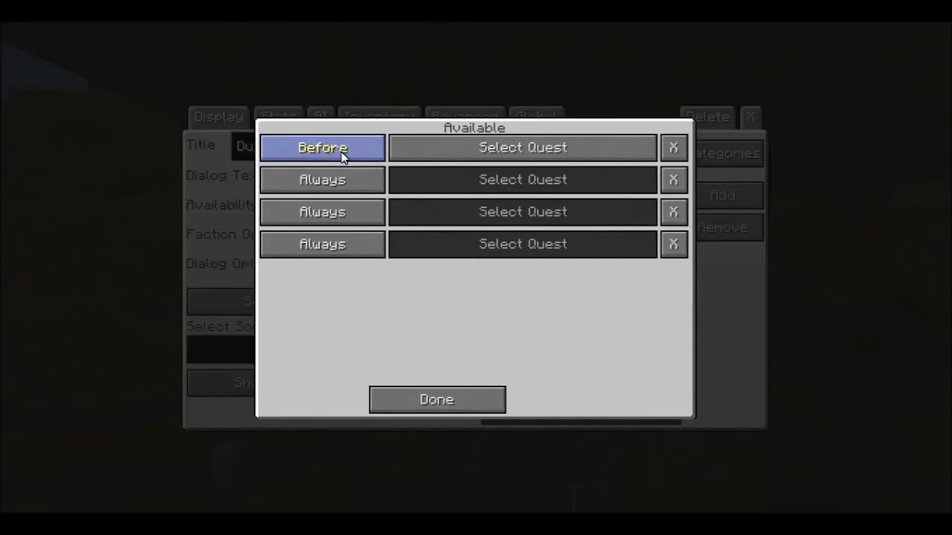
click(342, 154)
click(487, 146)
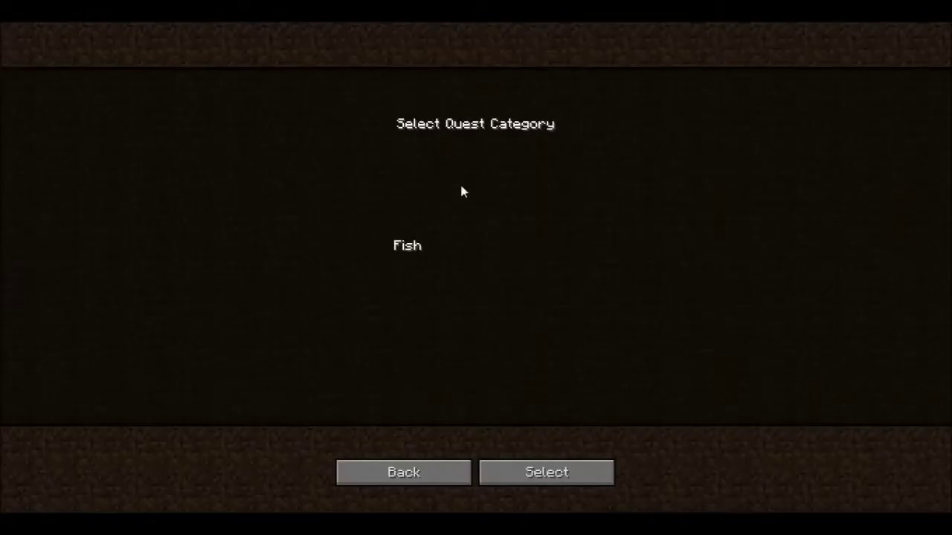
click(426, 249)
double_click(425, 249)
click(468, 398)
click(468, 398)
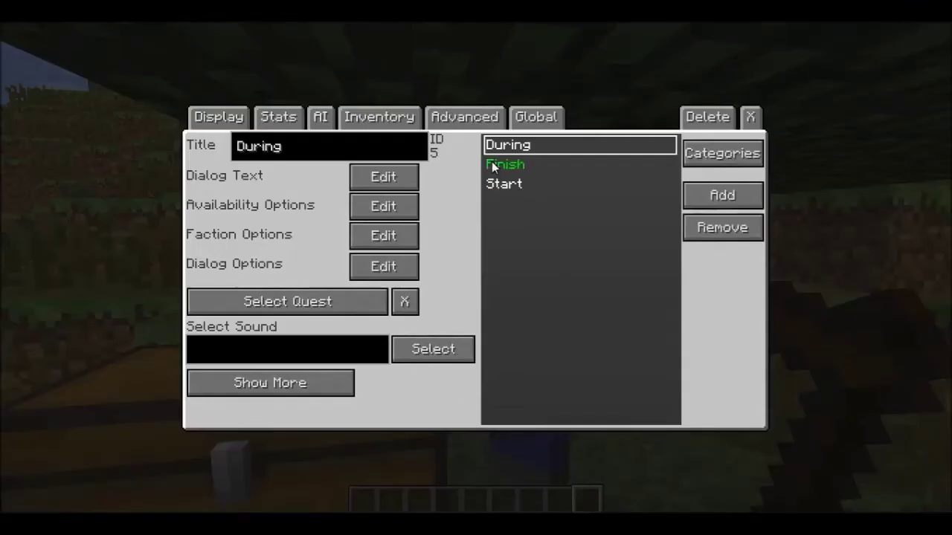
click(383, 176)
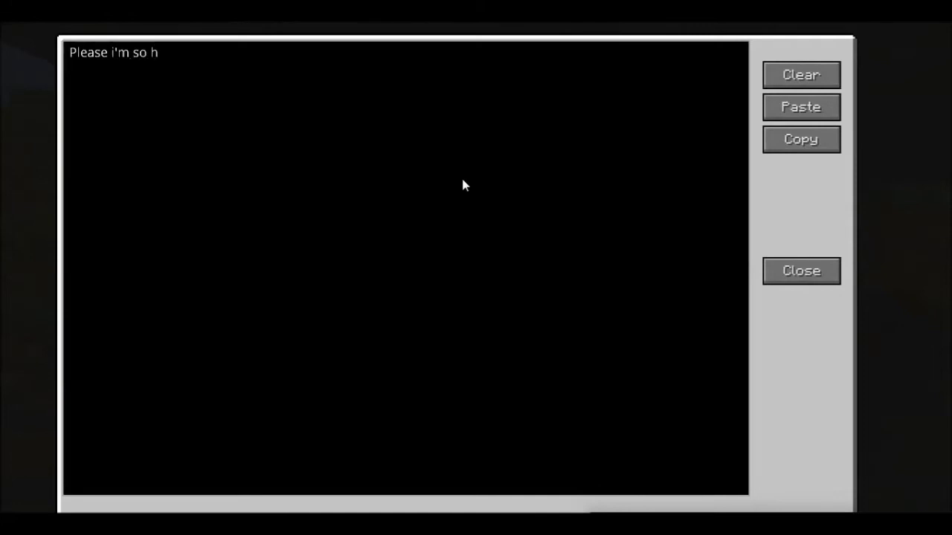
Step: Finish the During dialog text as 'Please i'm so hungry.' and select the Finish dialog
text(ry.)
click(782, 271)
click(516, 167)
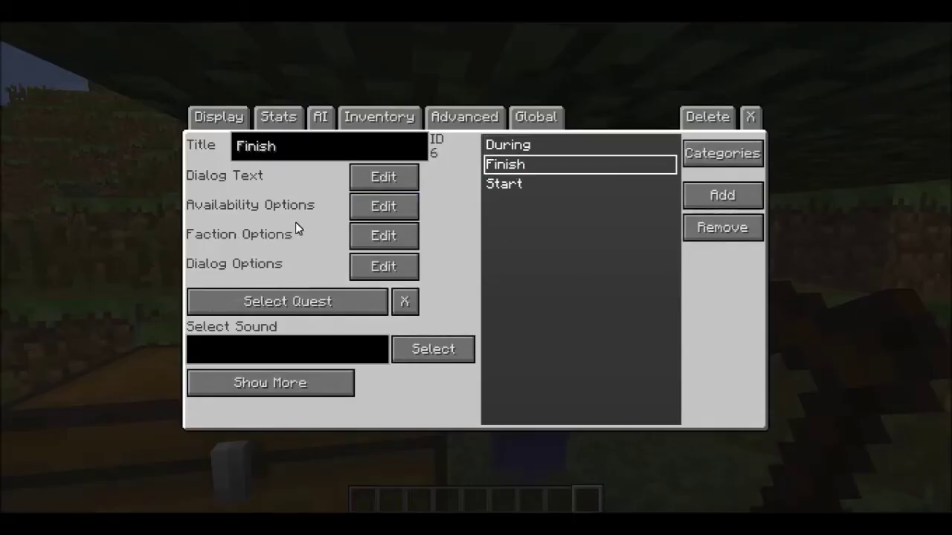
Step: Set the Finish dialog's first availability condition to After the Fish quest
click(397, 206)
click(439, 180)
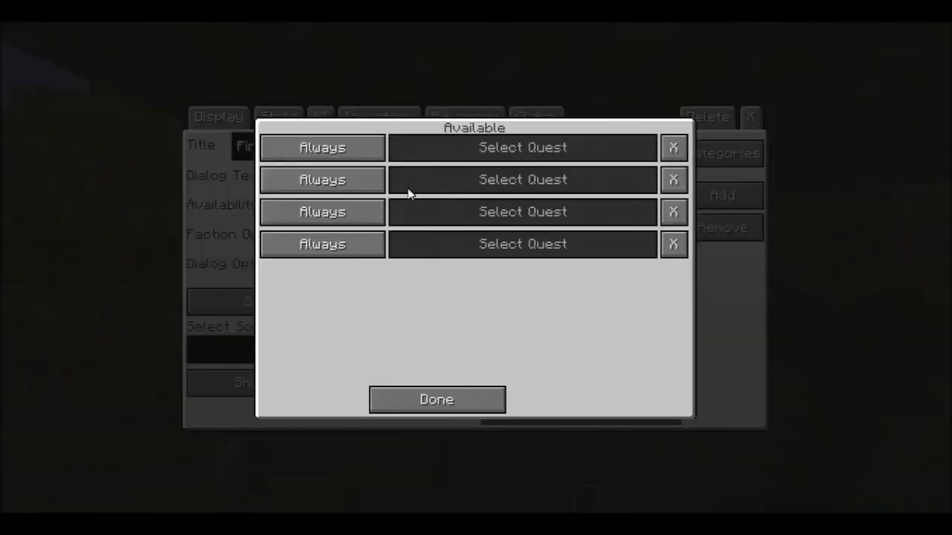
click(357, 154)
click(504, 151)
click(437, 245)
click(438, 246)
double_click(436, 246)
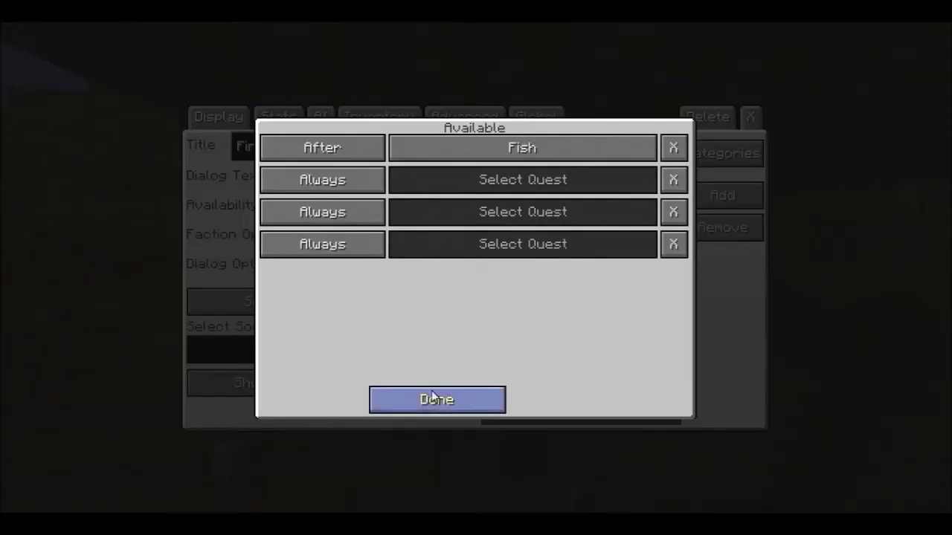
click(433, 399)
click(463, 398)
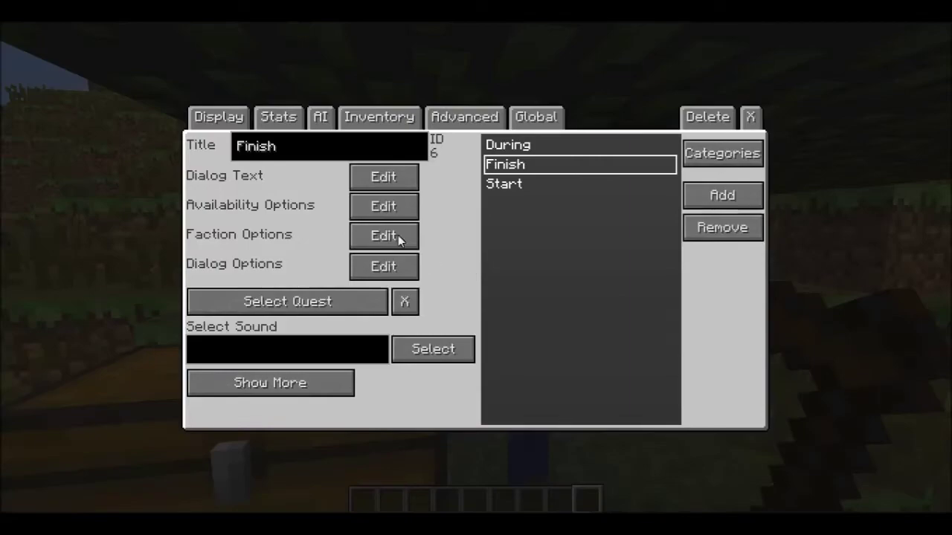
Step: Enter 'Thanks for the fish here take these.' as the Finish dialog's text
click(374, 179)
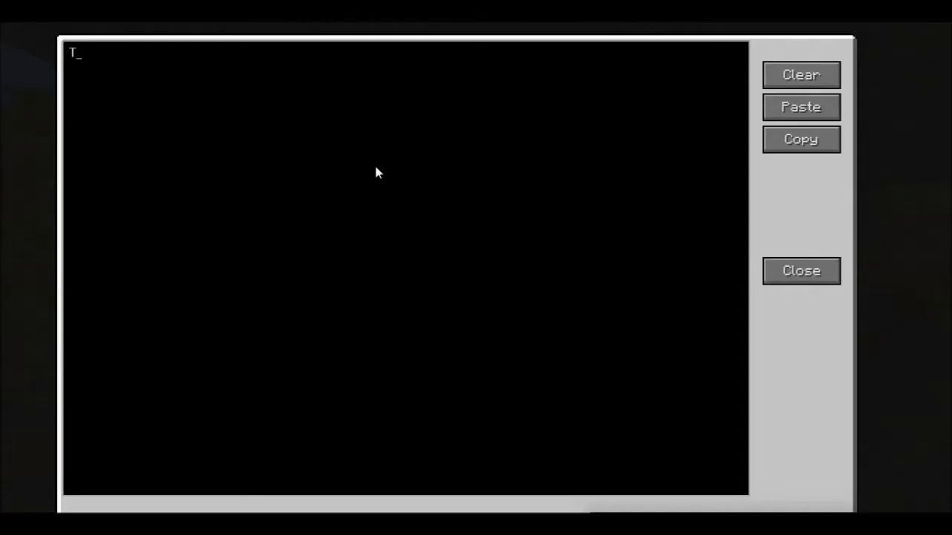
text(Thanks for the fi)
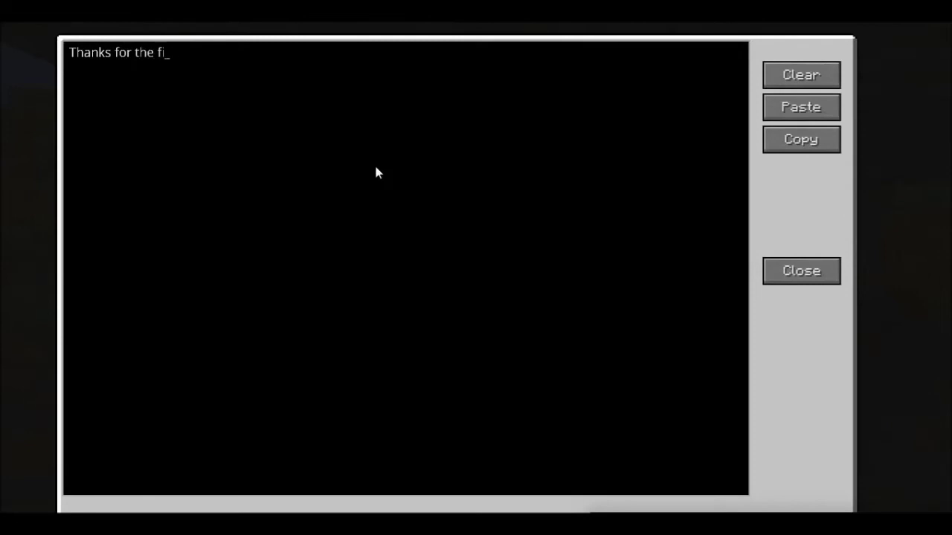
text(sh here t)
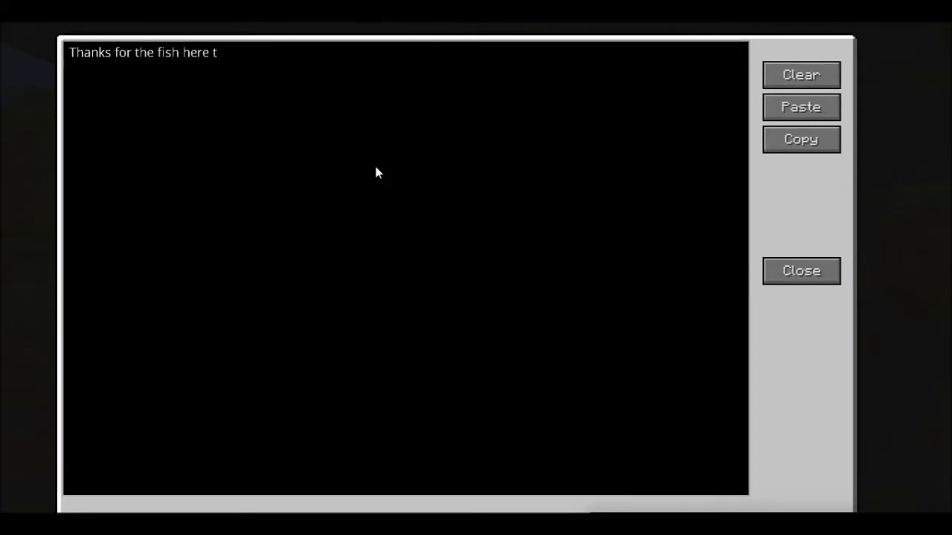
text(ake these.)
click(788, 273)
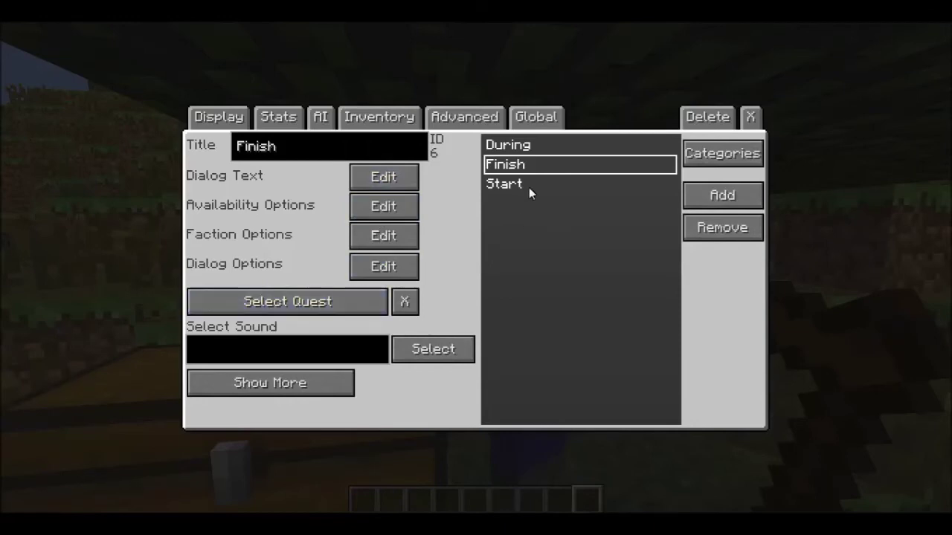
Step: In Arei's Advanced dialog slots, assign the During dialog to slot 0
click(476, 122)
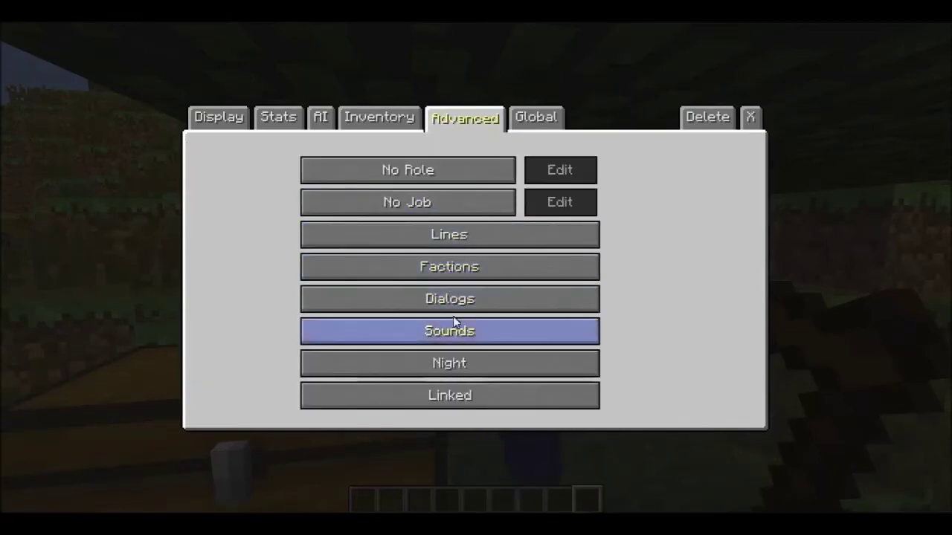
click(459, 297)
click(350, 183)
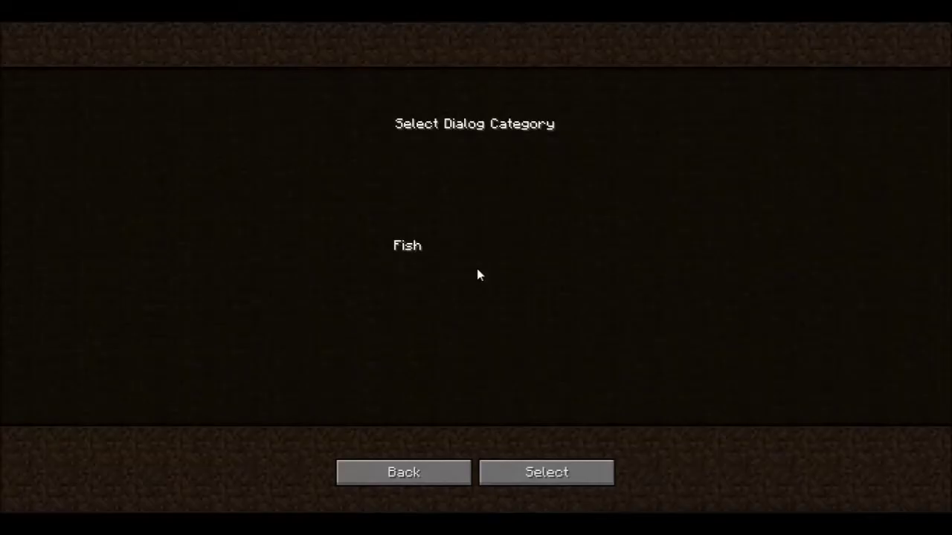
double_click(416, 246)
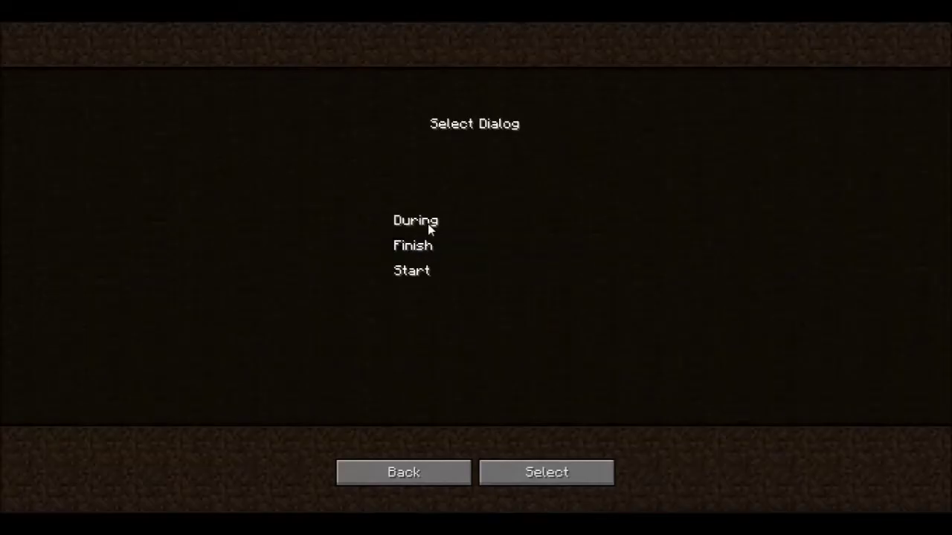
click(427, 224)
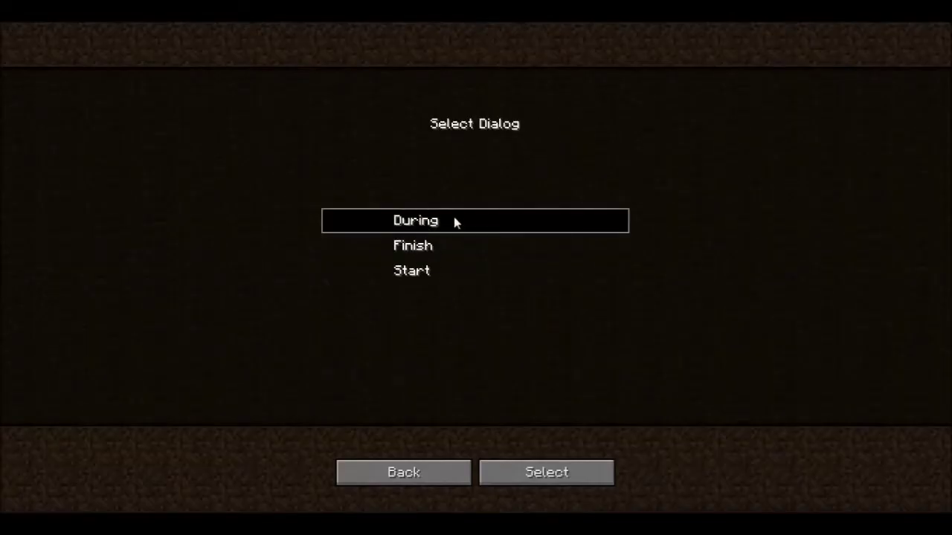
click(565, 473)
Step: Assign the Start dialog from the Fish category to slot 1
click(352, 190)
click(450, 247)
double_click(450, 246)
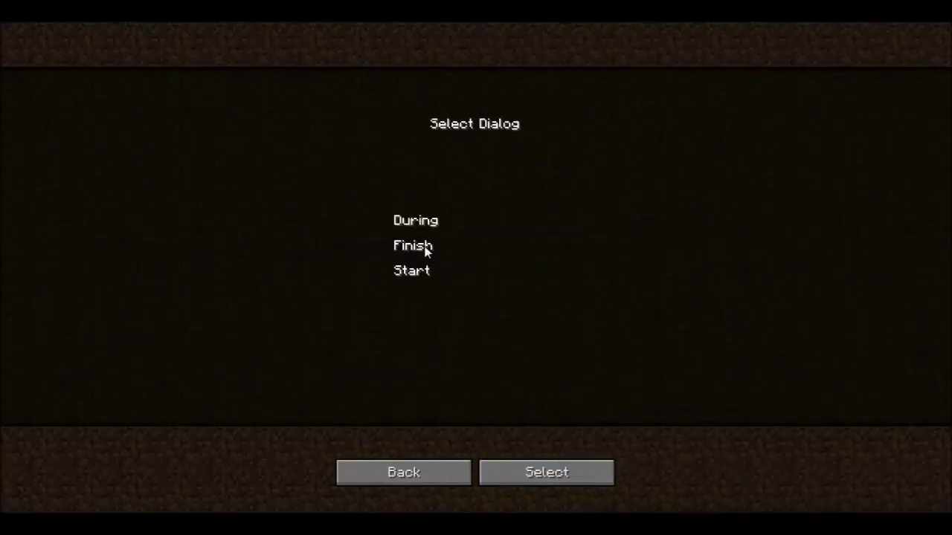
click(440, 272)
click(569, 475)
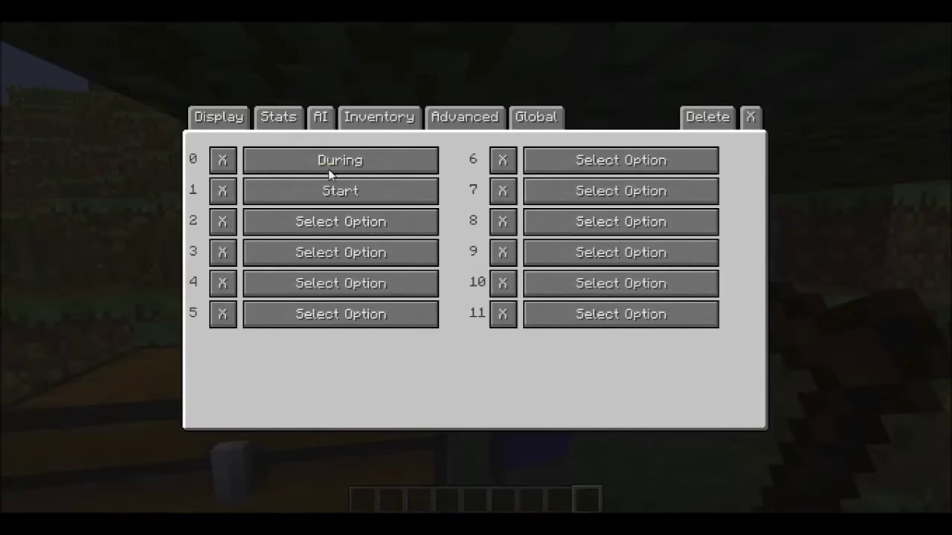
Step: Assign the Finish dialog from the Fish category to slot 2
click(355, 226)
click(464, 256)
click(559, 469)
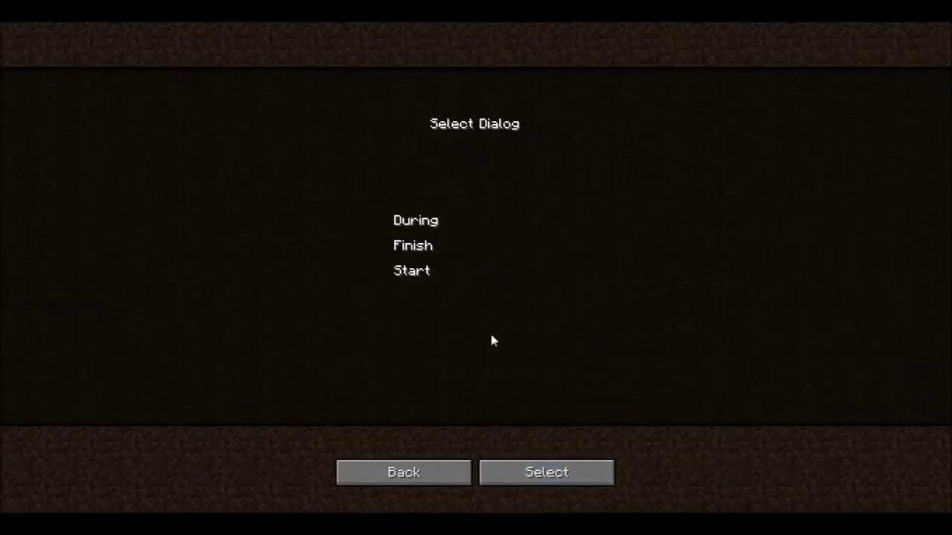
click(439, 245)
click(582, 482)
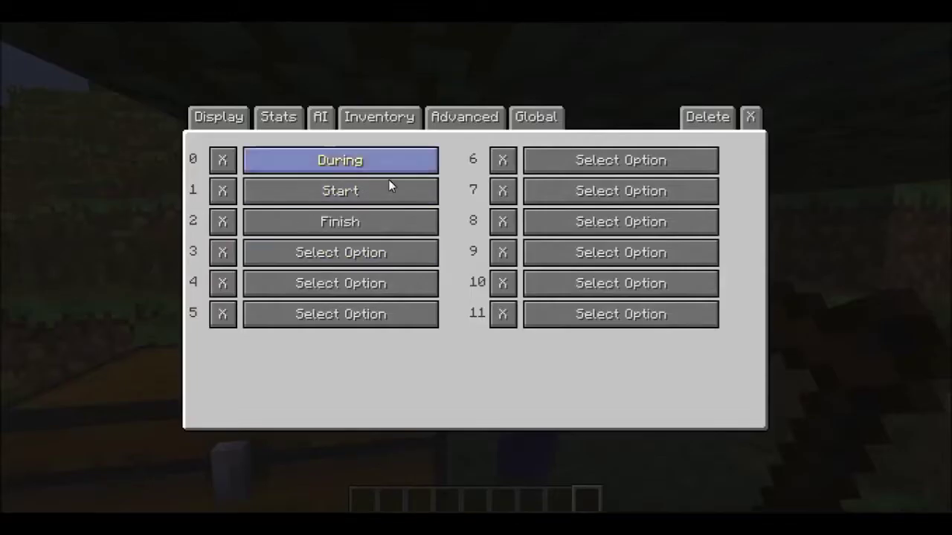
Step: Change Arei's texture to the ChefSteve.png chef skin from the humanmale folder
click(220, 121)
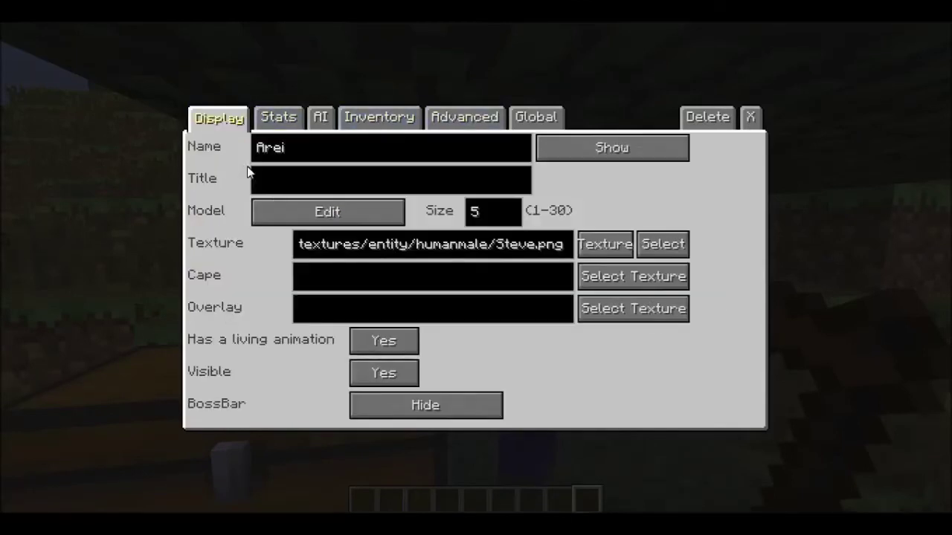
click(340, 213)
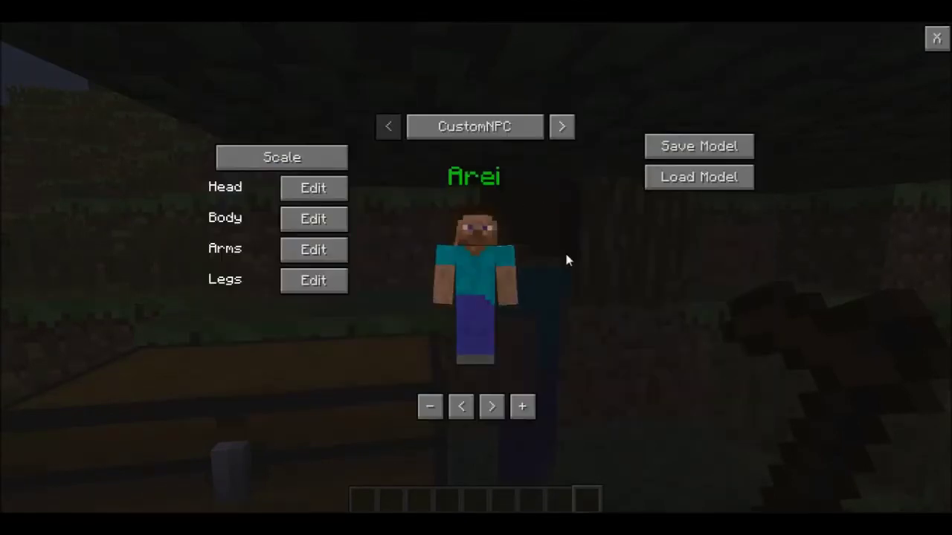
click(937, 43)
click(660, 245)
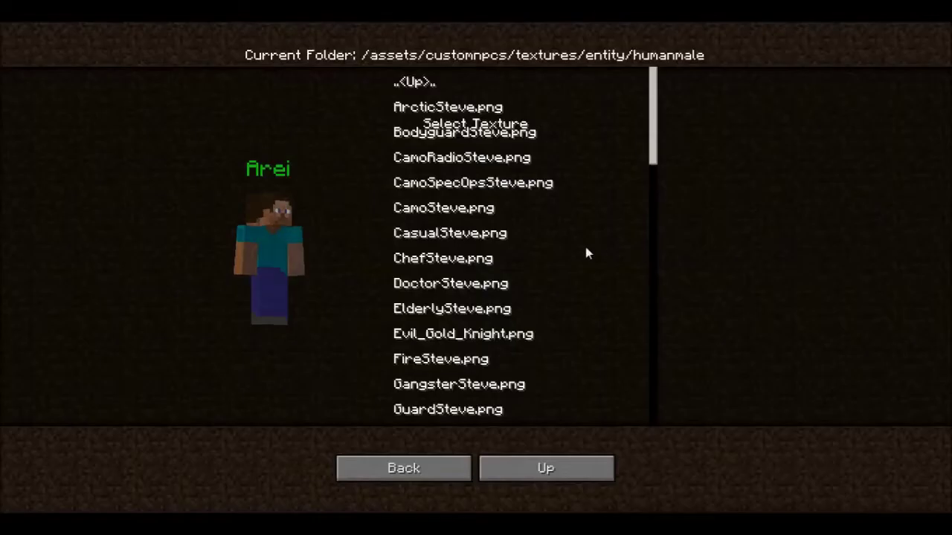
click(466, 269)
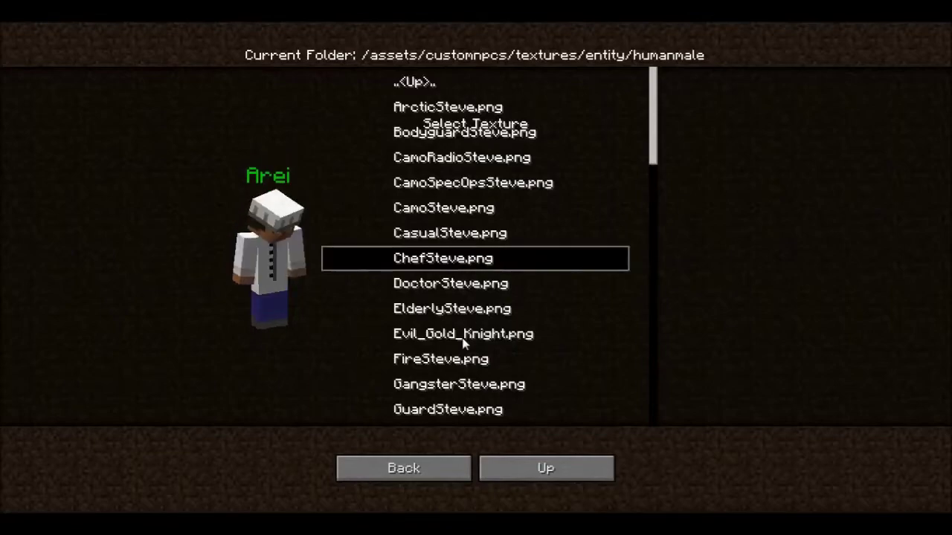
click(415, 465)
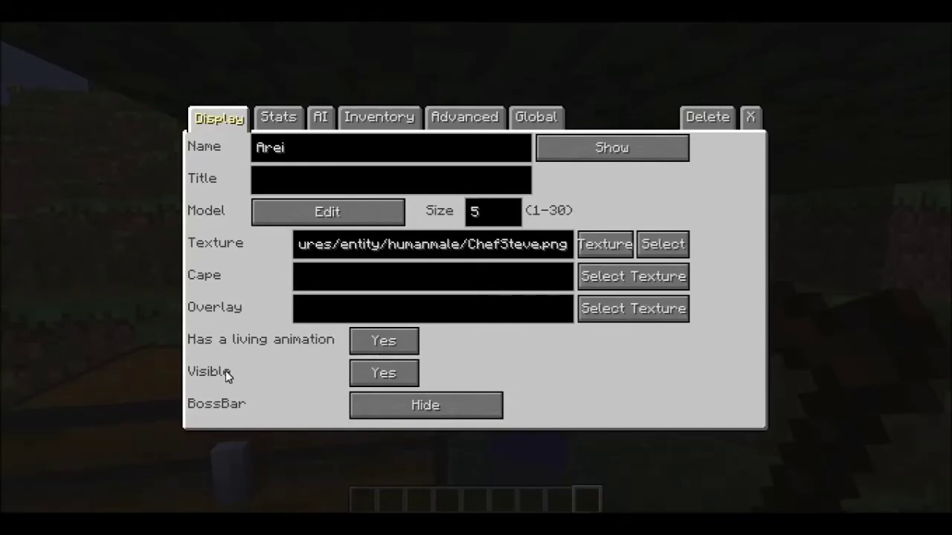
Step: Set Arei's movement to Standing with the Sitting animation, then close the NPC editor
click(320, 117)
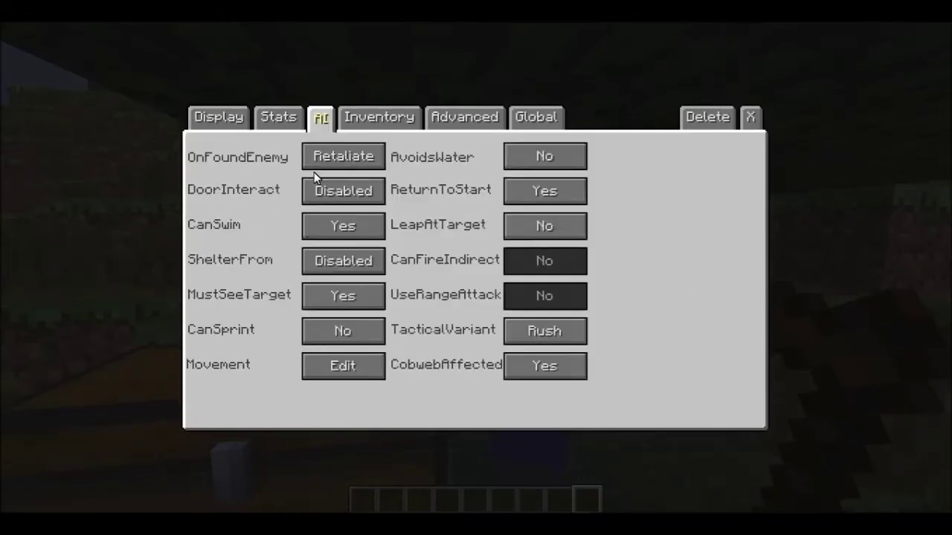
click(343, 365)
click(498, 143)
click(500, 142)
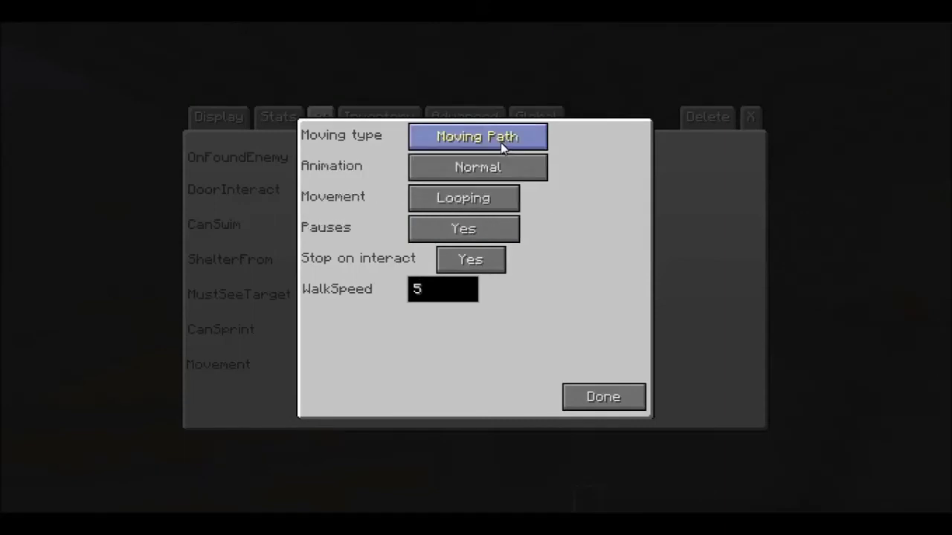
click(501, 143)
click(491, 200)
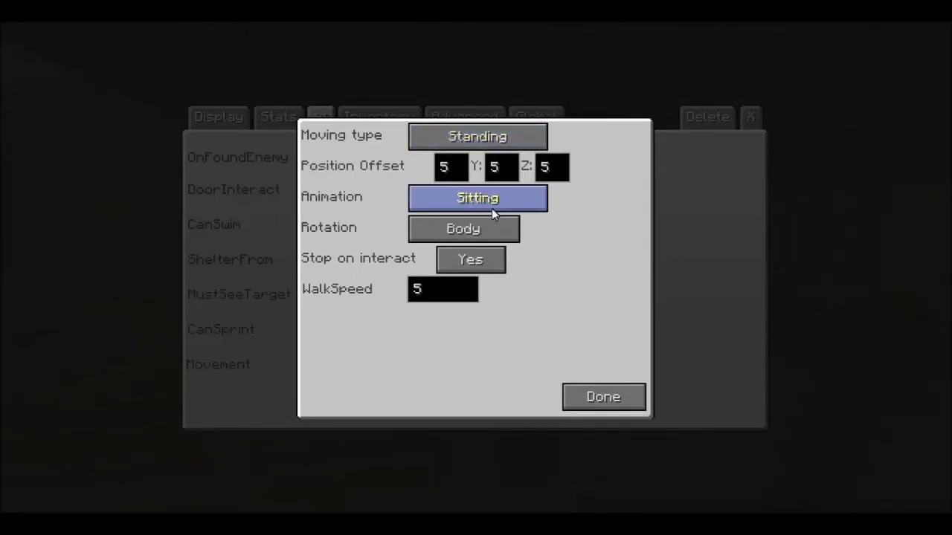
click(599, 398)
click(750, 117)
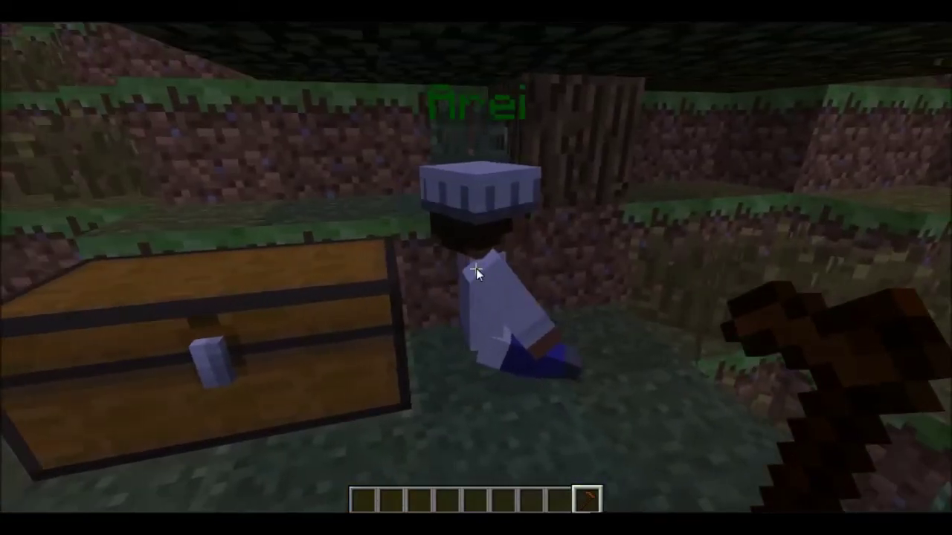
Step: Make it daytime with the /time set day command
key(slash)
text(time set day)
key(Return)
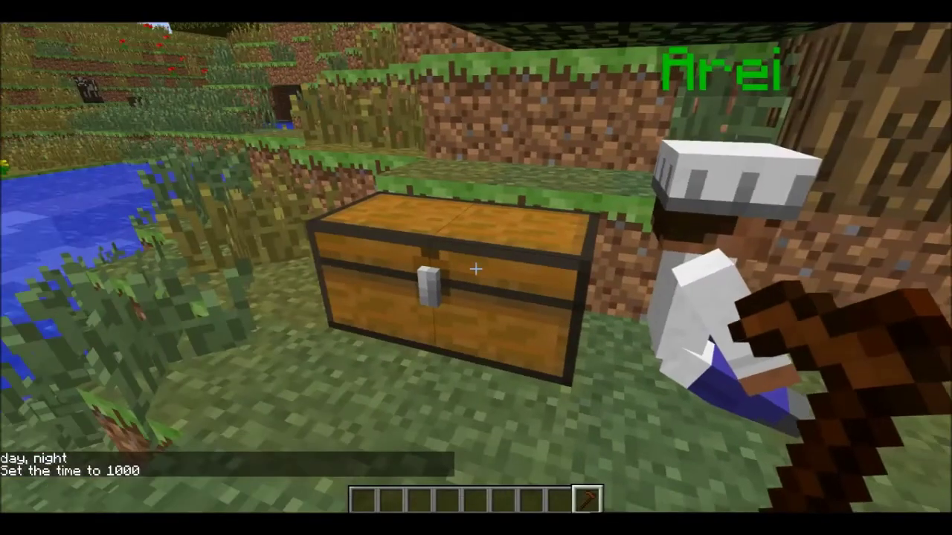
Step: Store the pickaxe in the chest
right_click(476, 268)
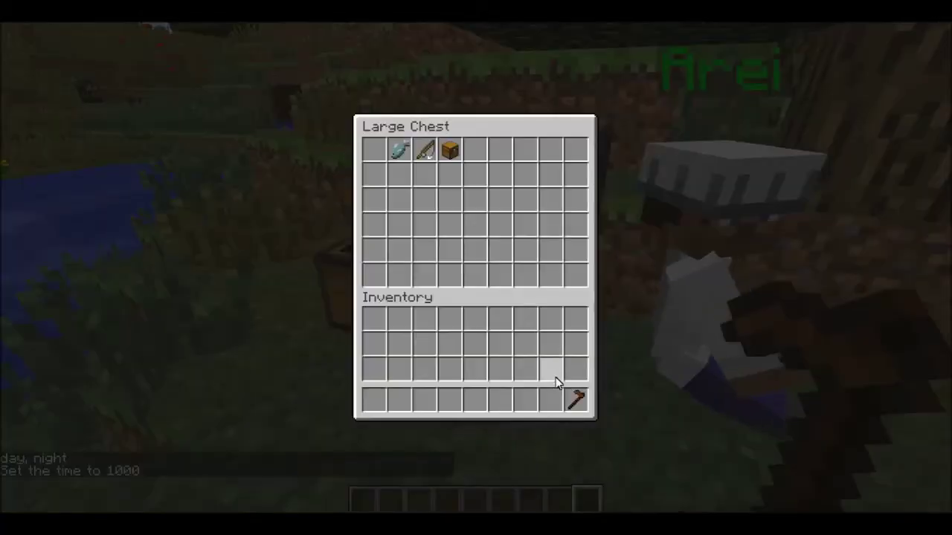
shift+click(573, 397)
key(e)
Step: Switch to survival with /gamemode 0, select hotbar slot 1, and talk to Arei
key(slash)
text(gamemode )
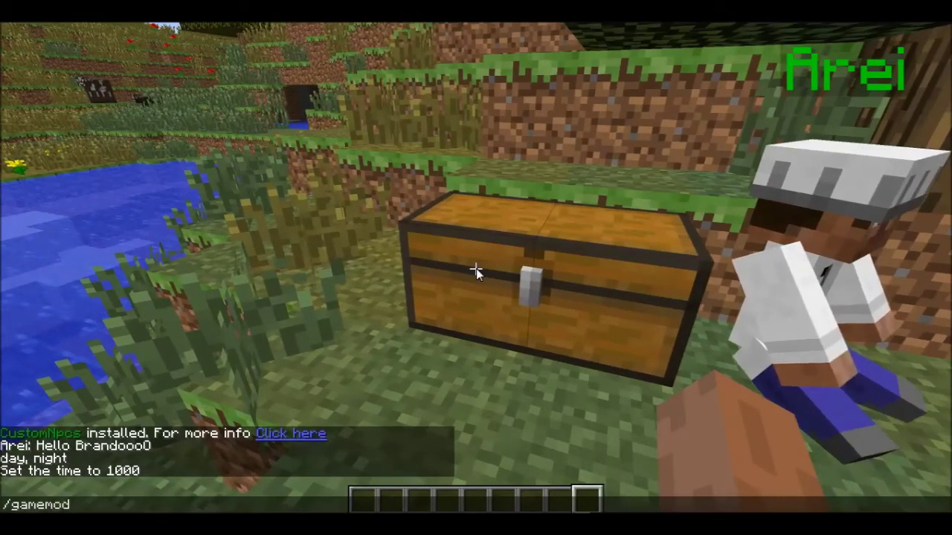
text(0)
key(Return)
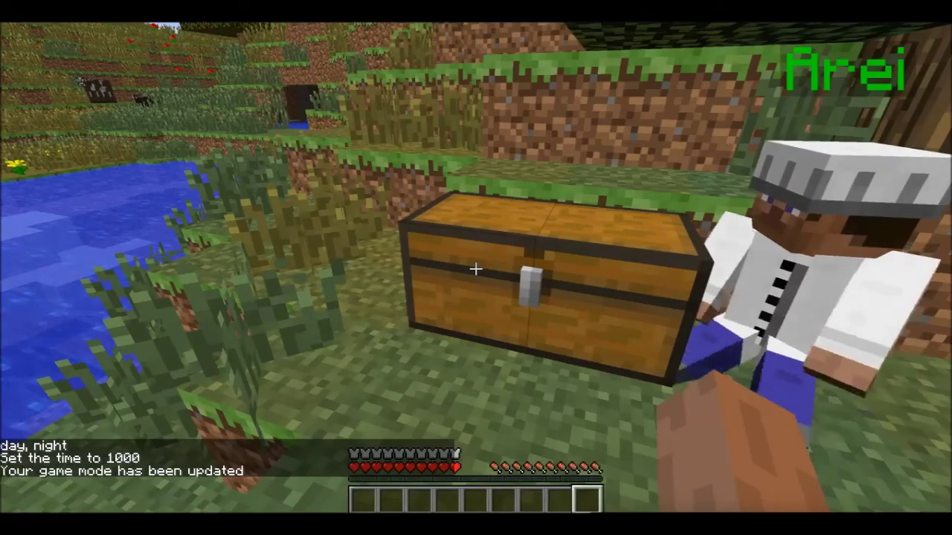
key(1)
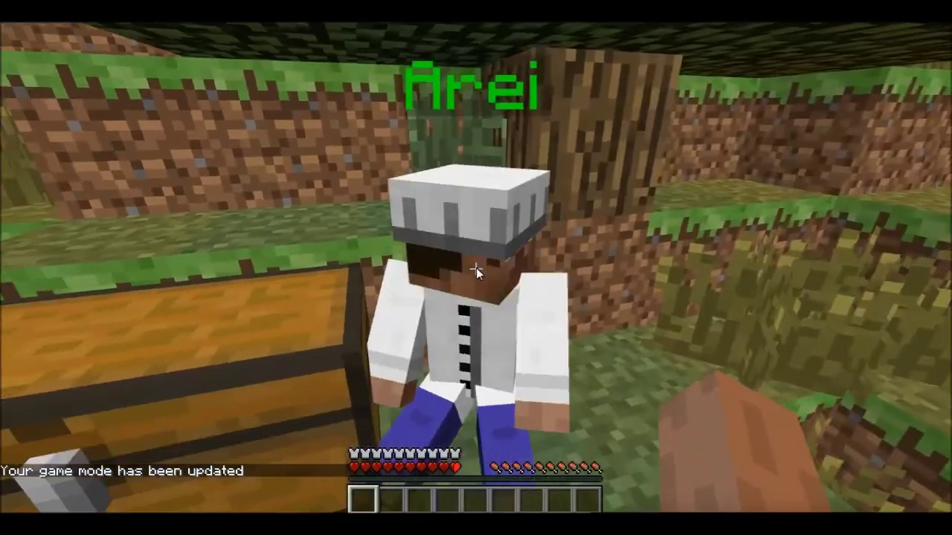
right_click(476, 268)
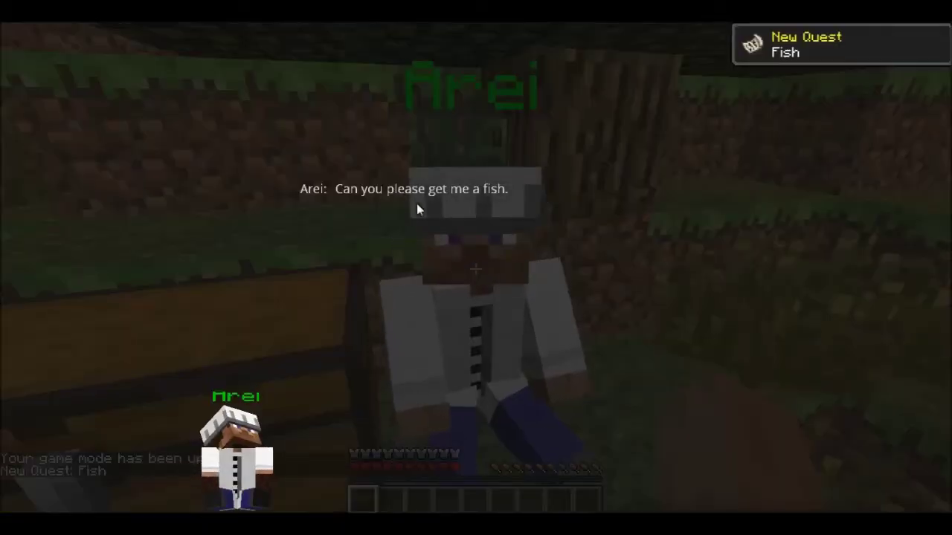
Step: Check the Fish quest asks for Raw Fish 0/1, then talk to Arei again for the During dialog
click(453, 200)
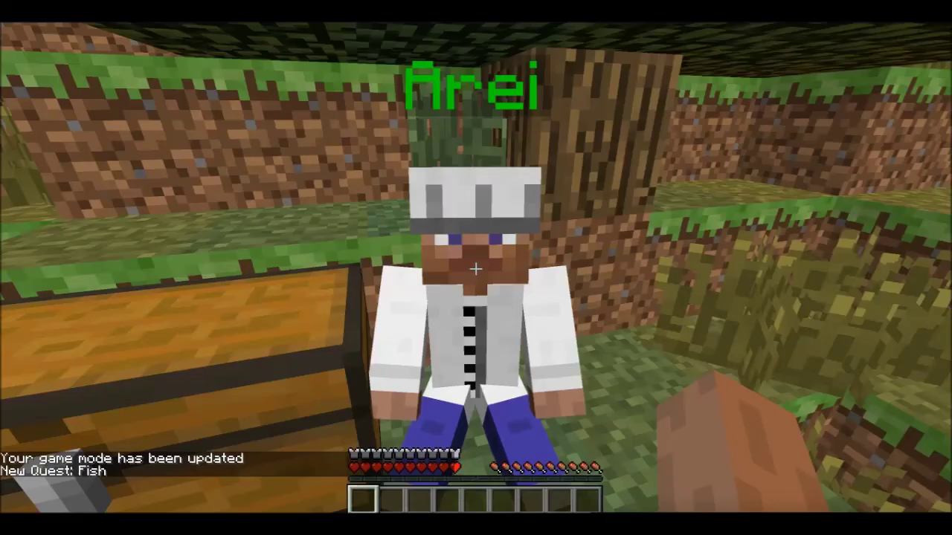
key(e)
click(450, 135)
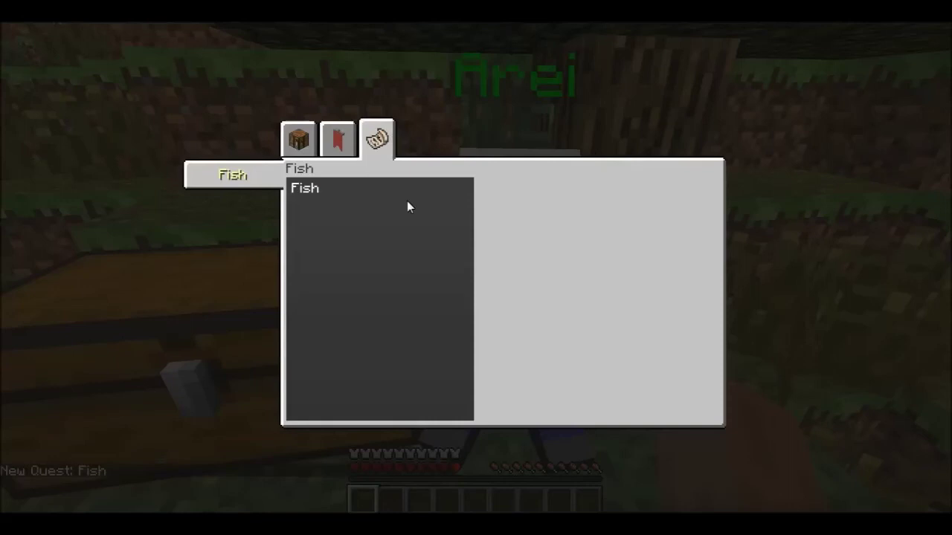
click(309, 190)
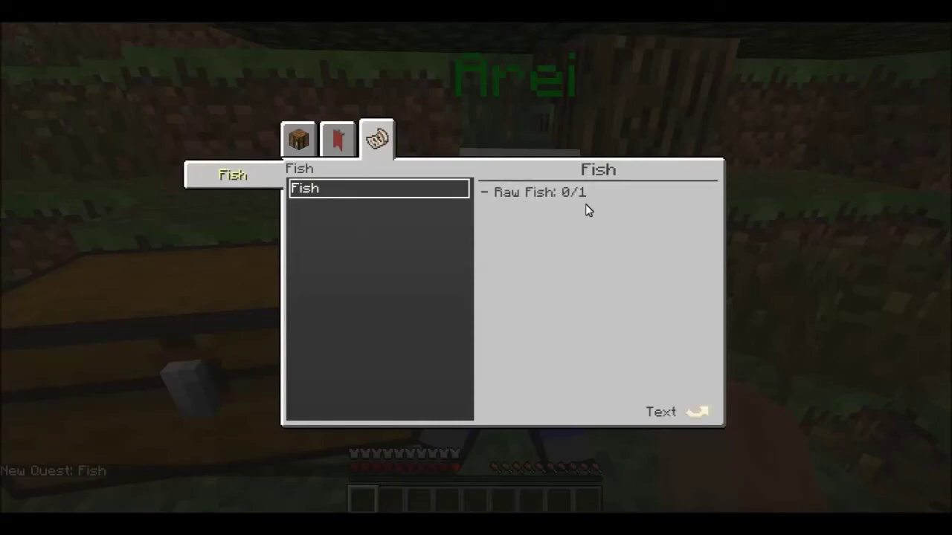
key(e)
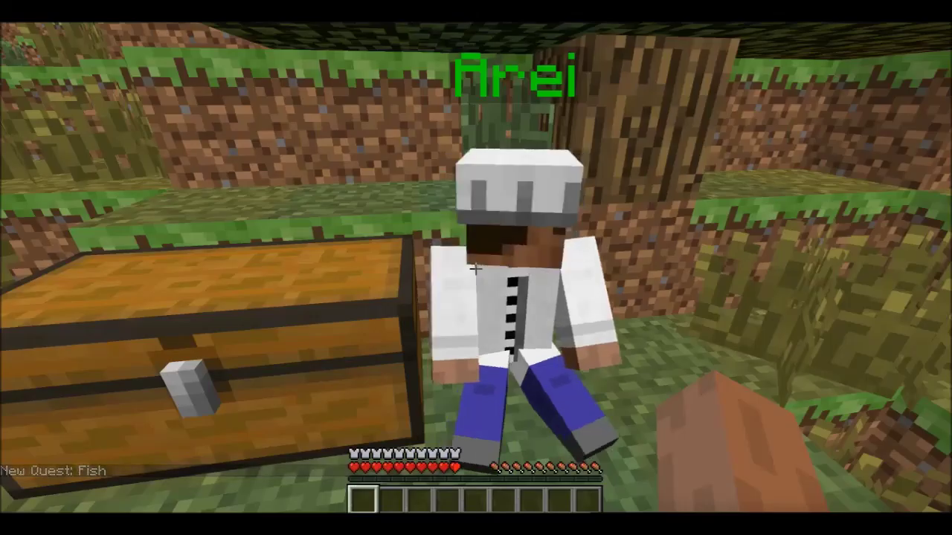
right_click(476, 268)
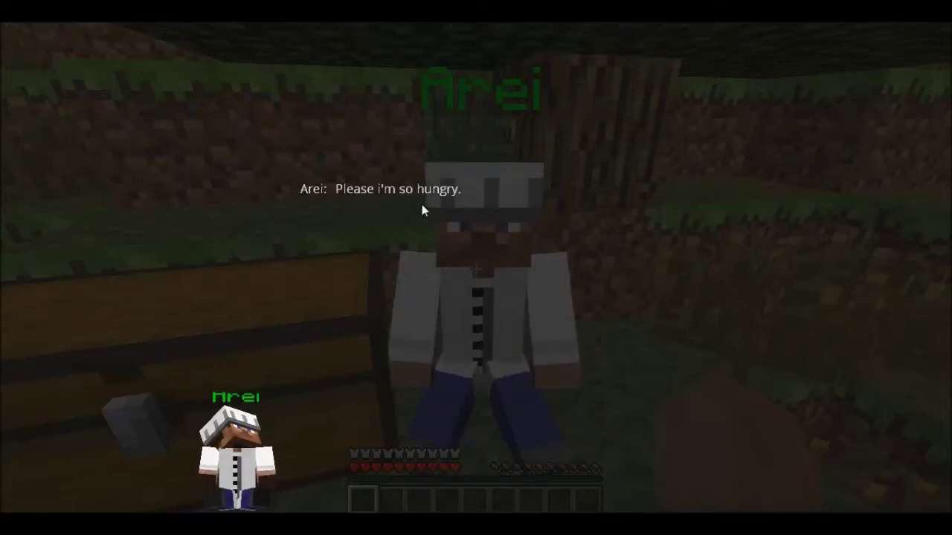
click(438, 221)
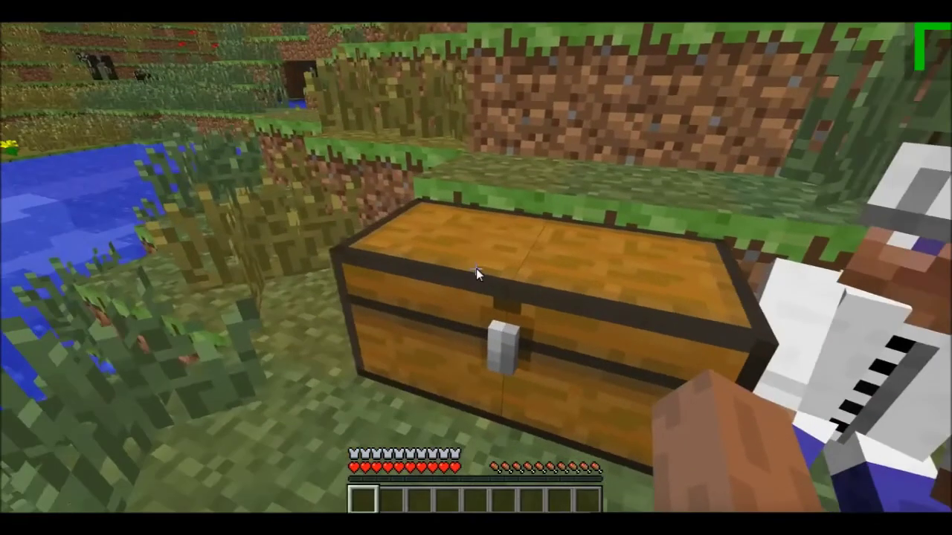
Step: Take the Raw Fish out of the chest
right_click(476, 269)
key(1)
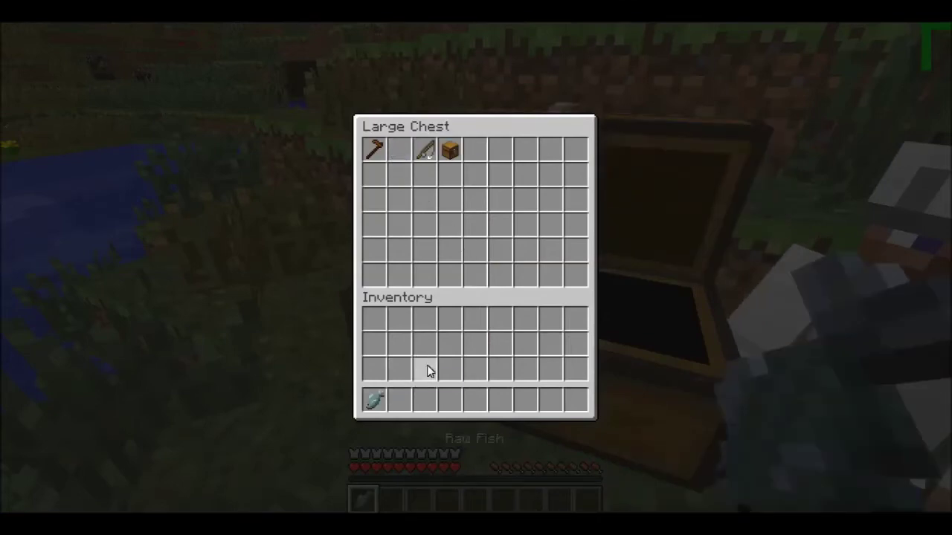
key(e)
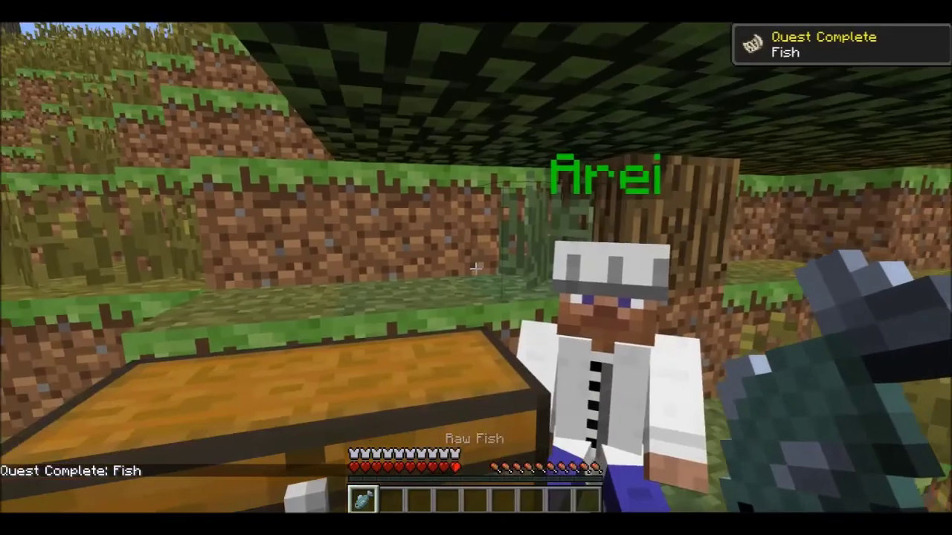
key(e)
Step: Confirm the Fish quest shows Raw Fish 1/1, then hand it in to Arei and complete it
click(377, 139)
click(304, 189)
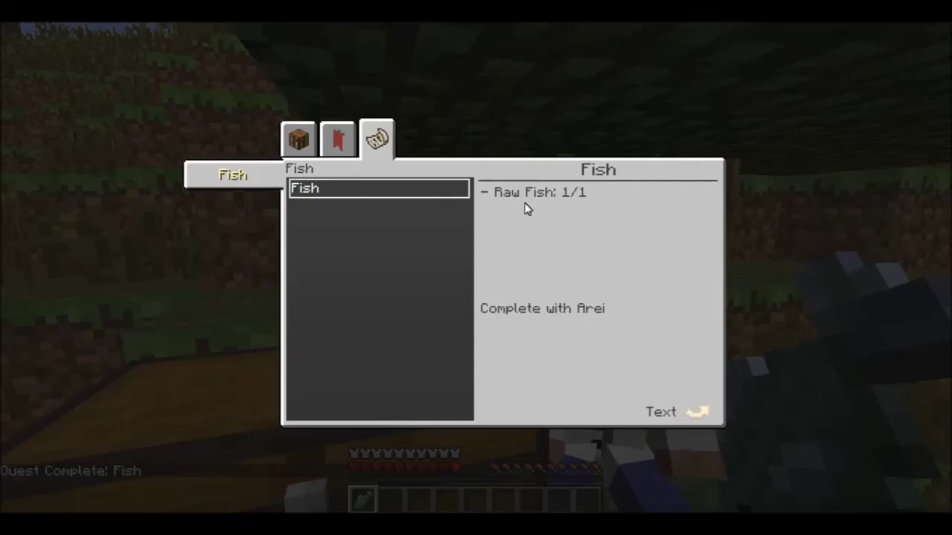
click(693, 412)
key(e)
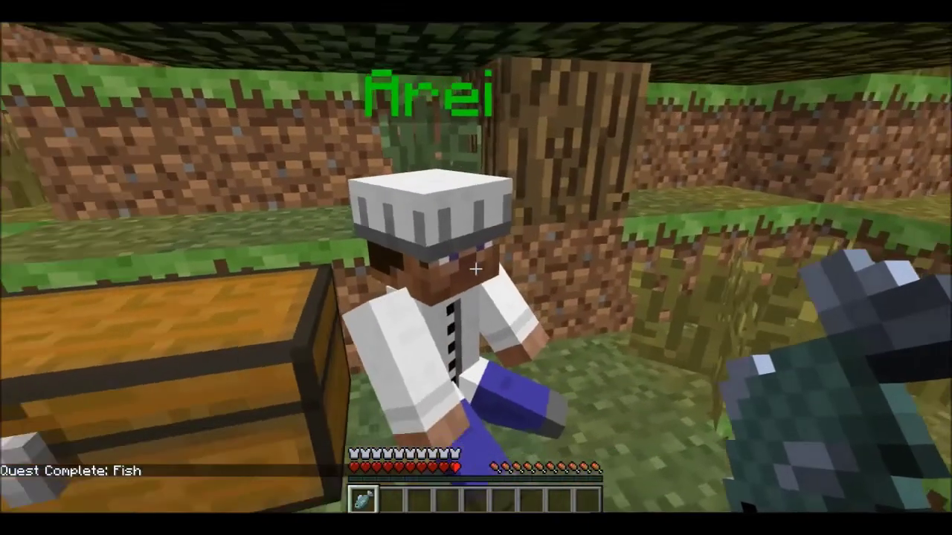
right_click(476, 267)
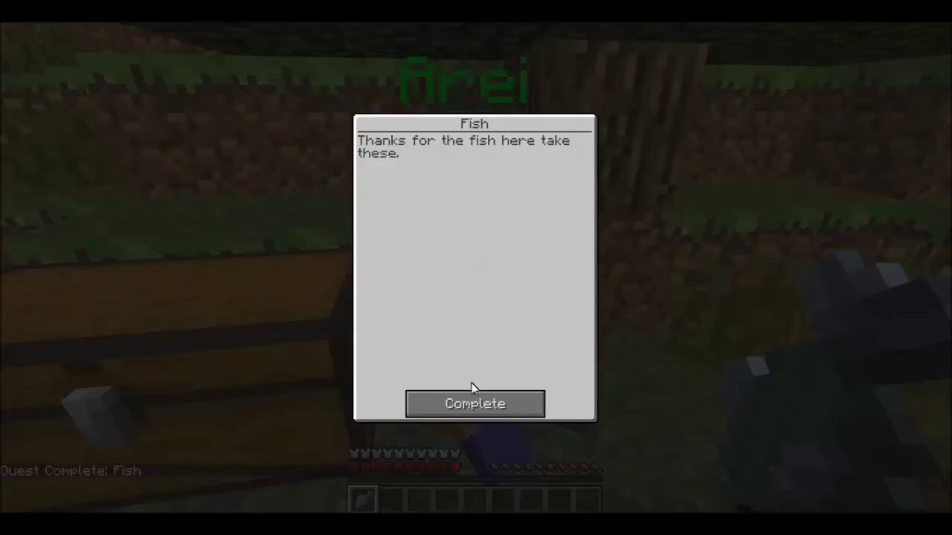
click(485, 407)
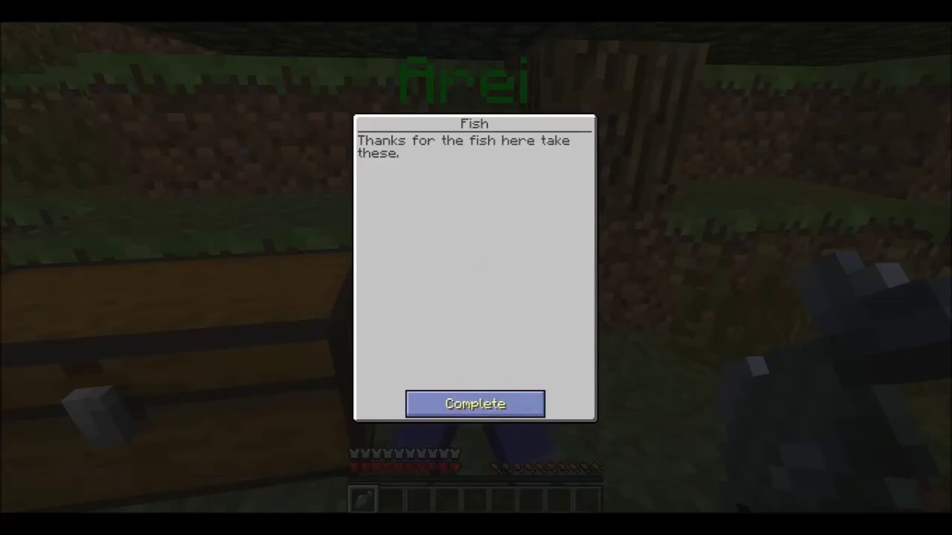